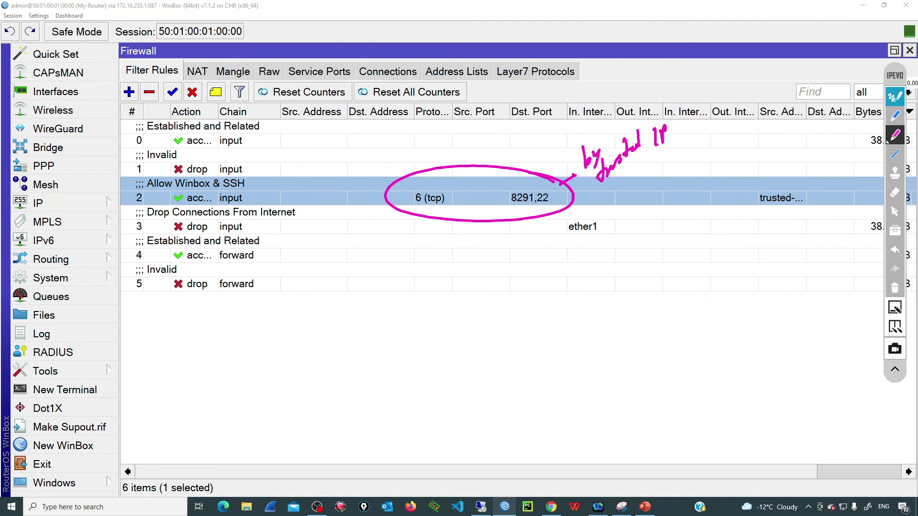
- Finish the handwritten note "by trusted IPs only" beside the Allow Winbox & SSH rule, underline it, and clear all annotations
mouse_move(633, 170)
left_mouse_down()
mouse_move(635, 185)
mouse_move(662, 160)
mouse_move(658, 174)
left_mouse_up()
left_click_drag(622, 205, 694, 154)
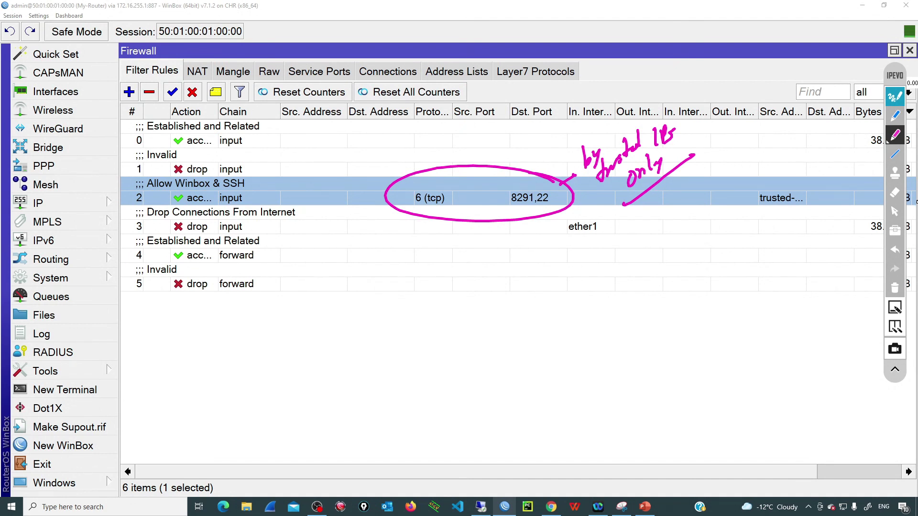
left_click(895, 288)
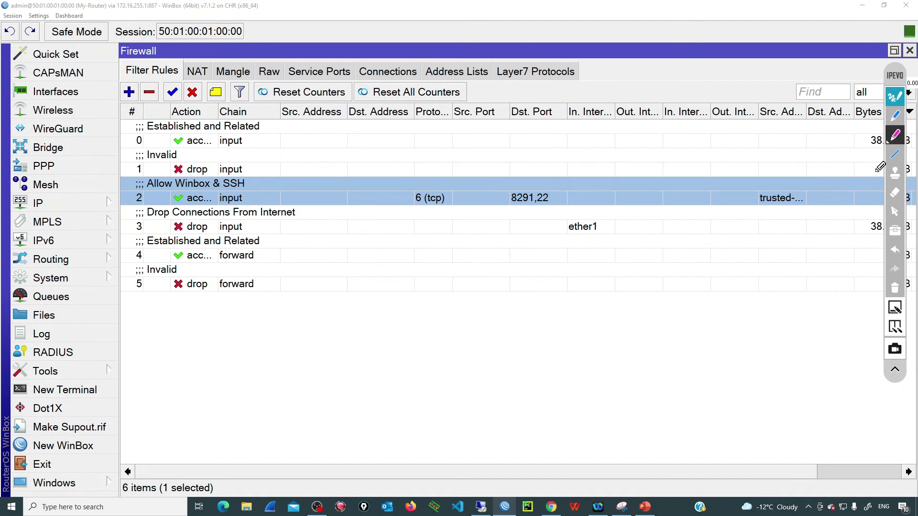
left_click(896, 99)
- Review the chain, protocol and destination ports of the Allow Winbox & SSH filter rule and set its incoming interface to ether1
double_click(682, 191)
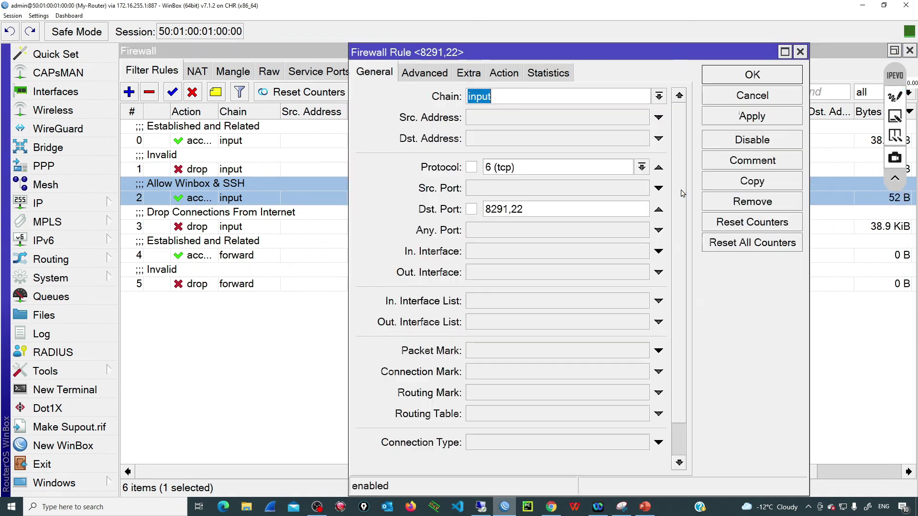
left_click(515, 98)
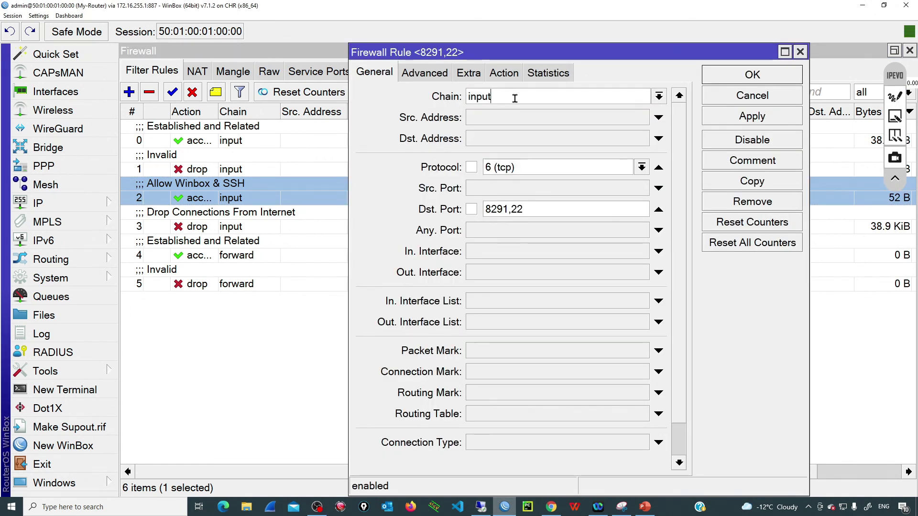
left_click_drag(514, 98, 466, 98)
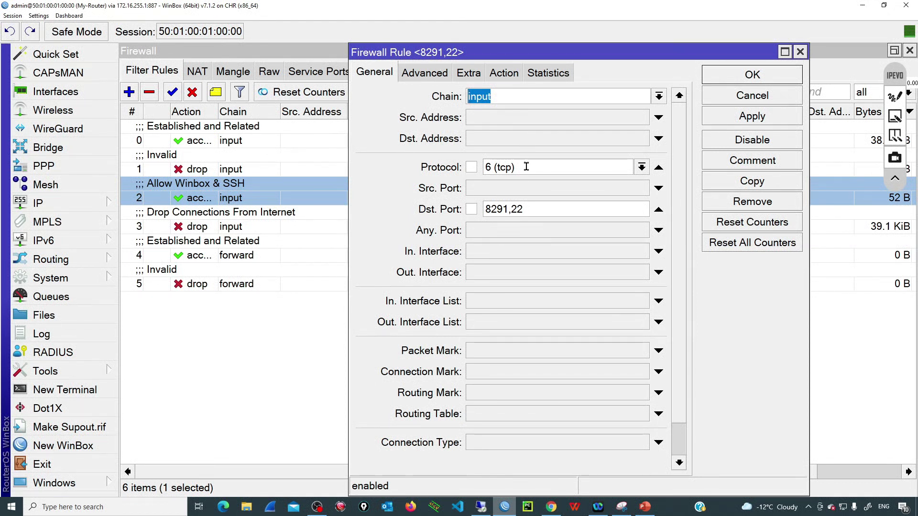
left_click_drag(526, 166, 485, 167)
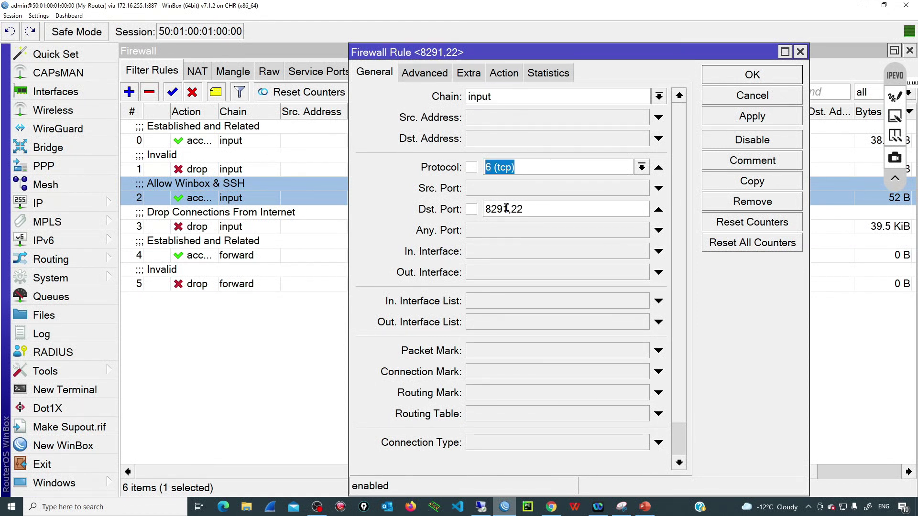
left_click_drag(510, 209, 471, 204)
left_click_drag(526, 209, 510, 209)
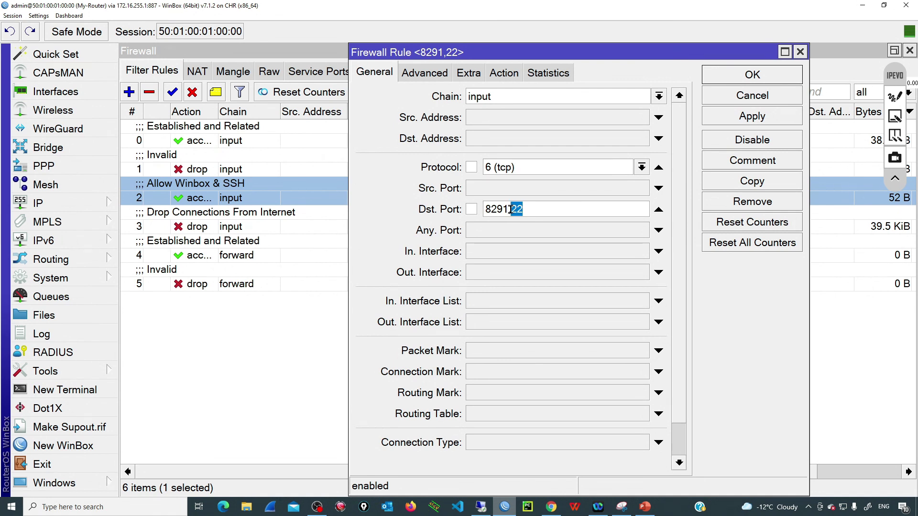
left_click(489, 255)
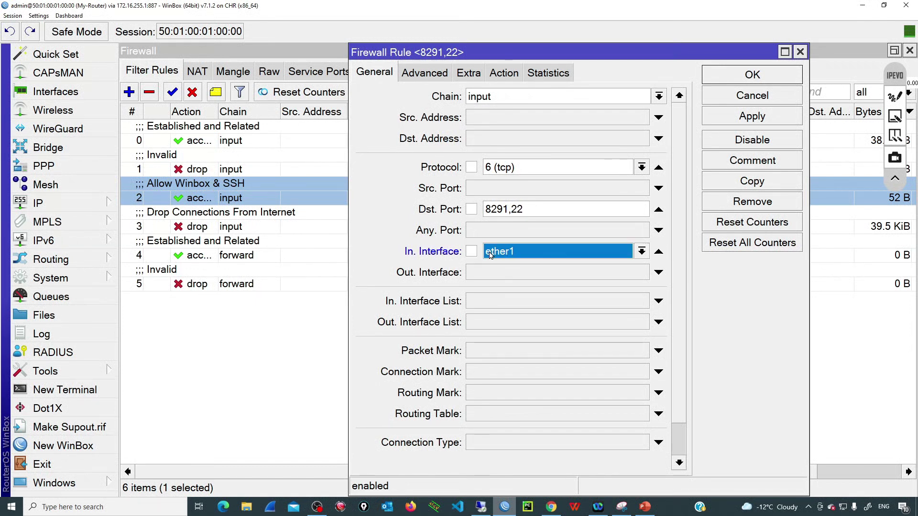
left_click(489, 252)
key("Escape")
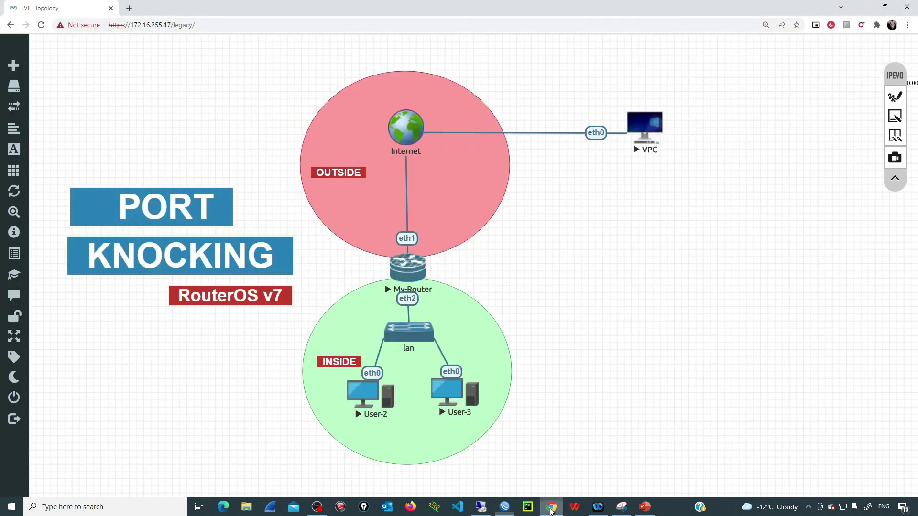
left_click(551, 506)
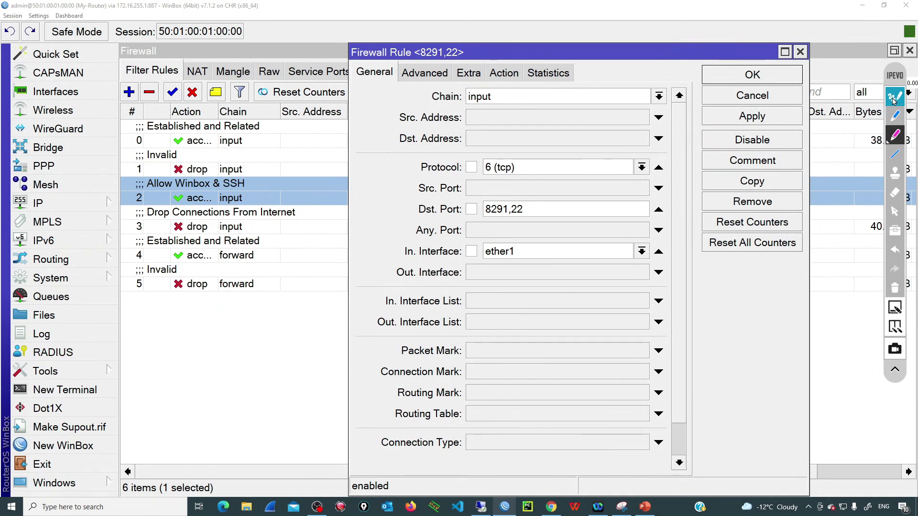
left_click(893, 98)
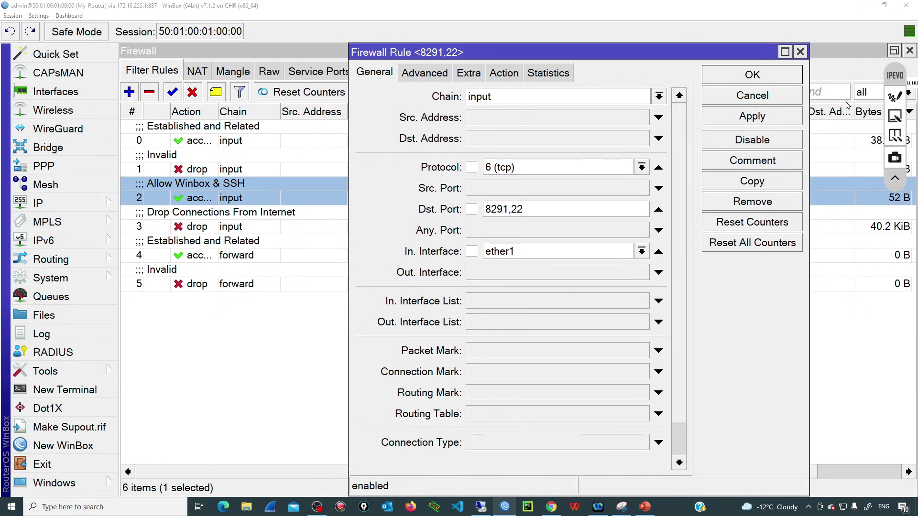
- Set the rule's source address list to trusted-ips and apply the change
left_click(436, 76)
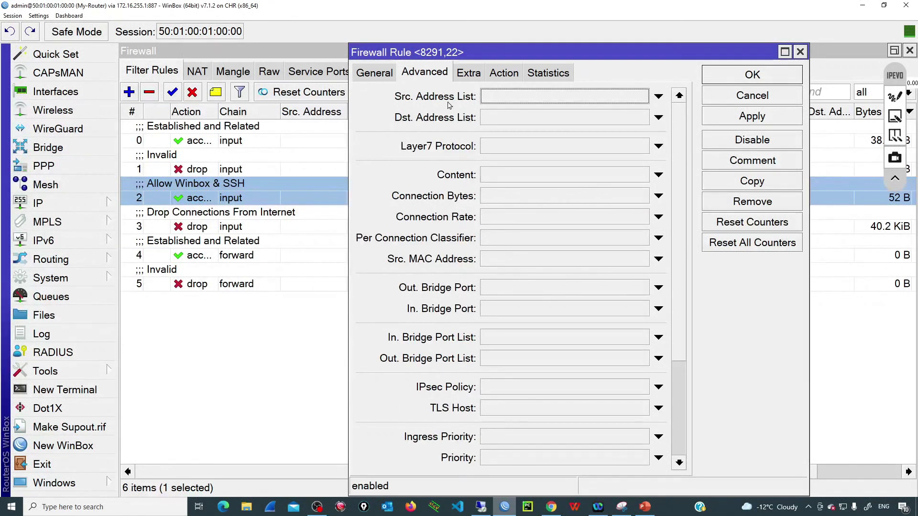
left_click(537, 97)
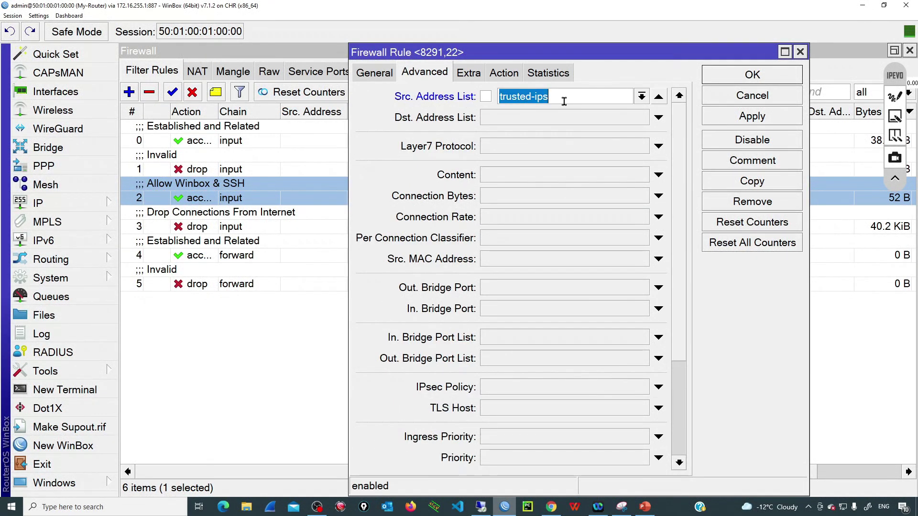
left_click(564, 102)
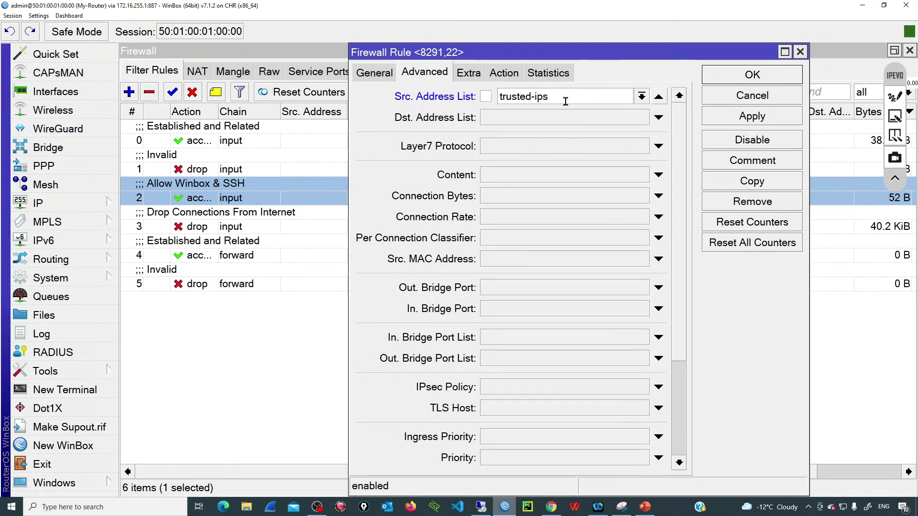
left_click(748, 117)
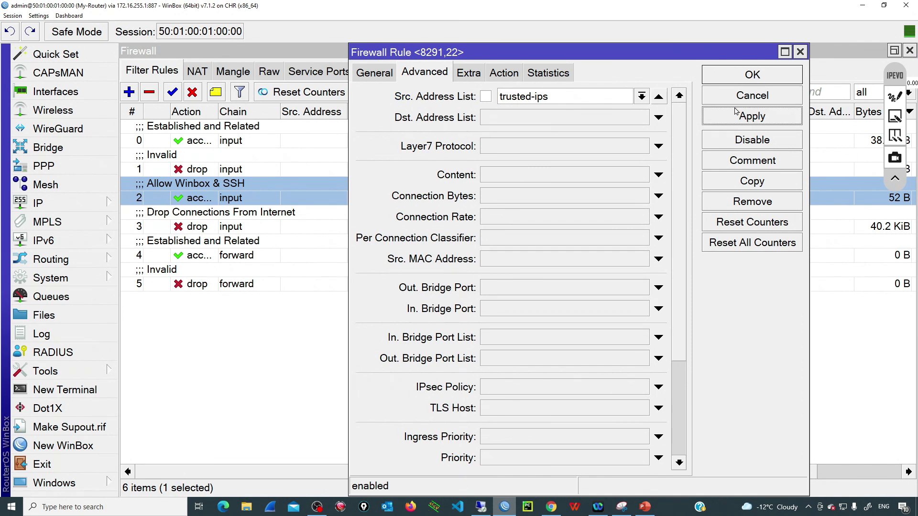
- Change the rule's comment to "Allow Winbox & SSH to Trusted IPs" and save the rule
left_click(735, 161)
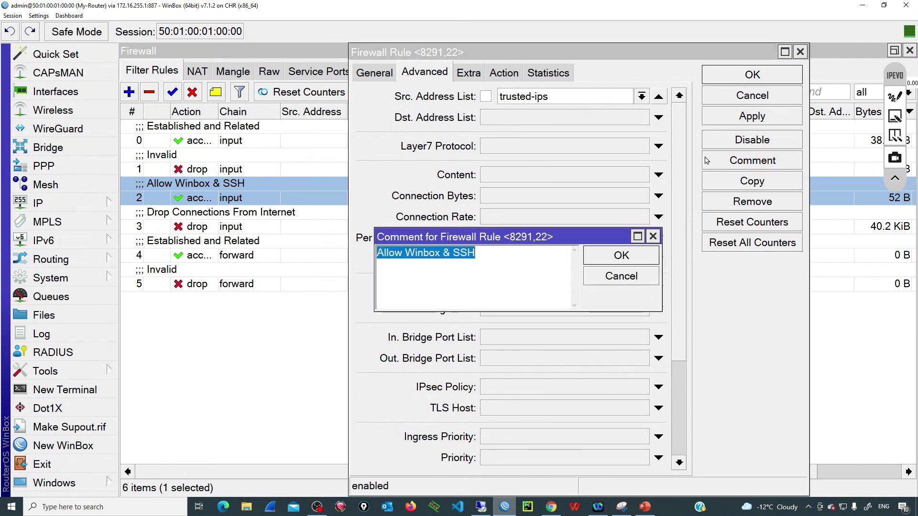
left_click(487, 257)
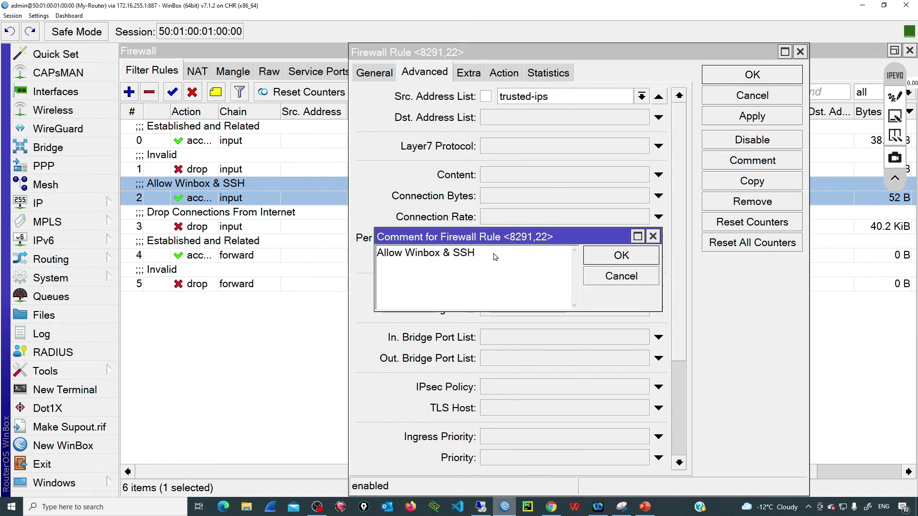
type("to Trusted IPs")
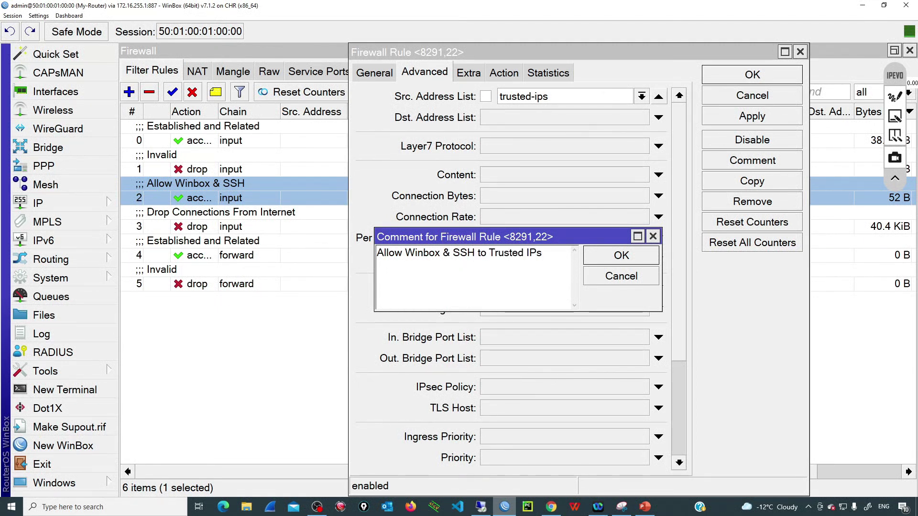
key("Return")
key("Return")
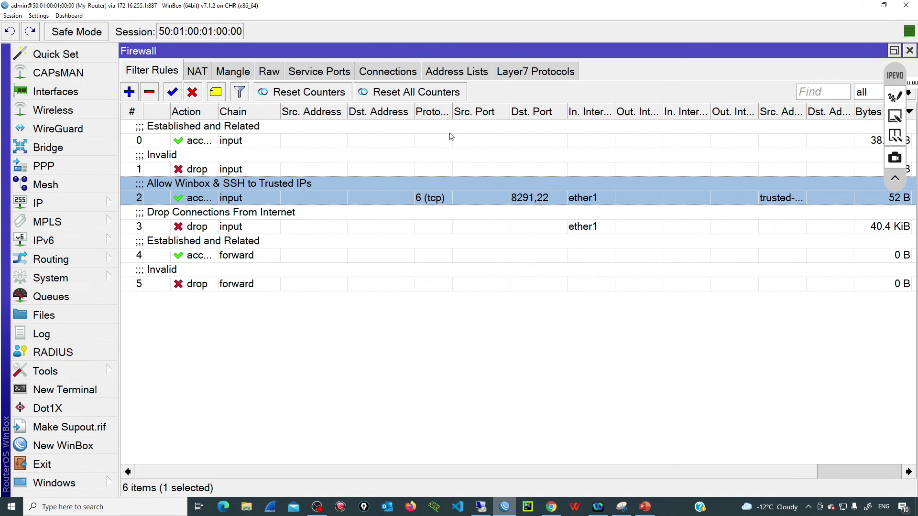
- Show only the trusted-ips entries in the firewall address lists
left_click(477, 76)
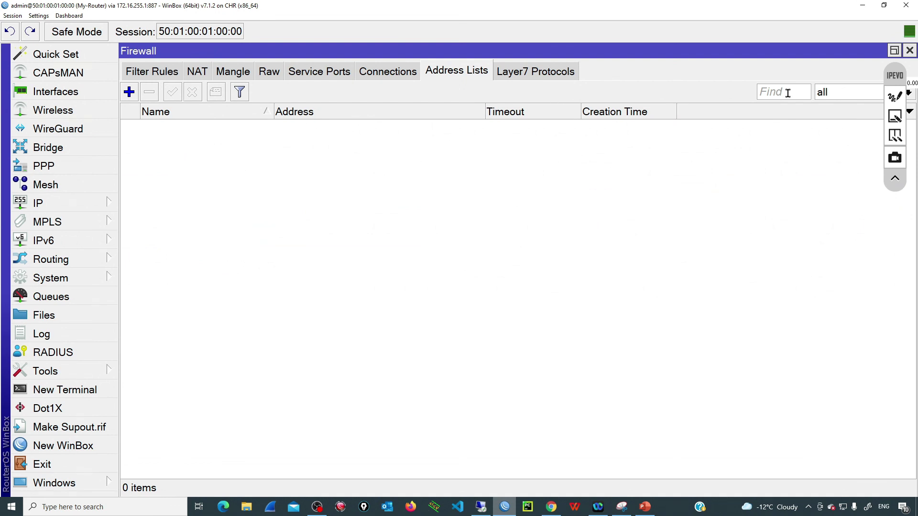
left_click(830, 95)
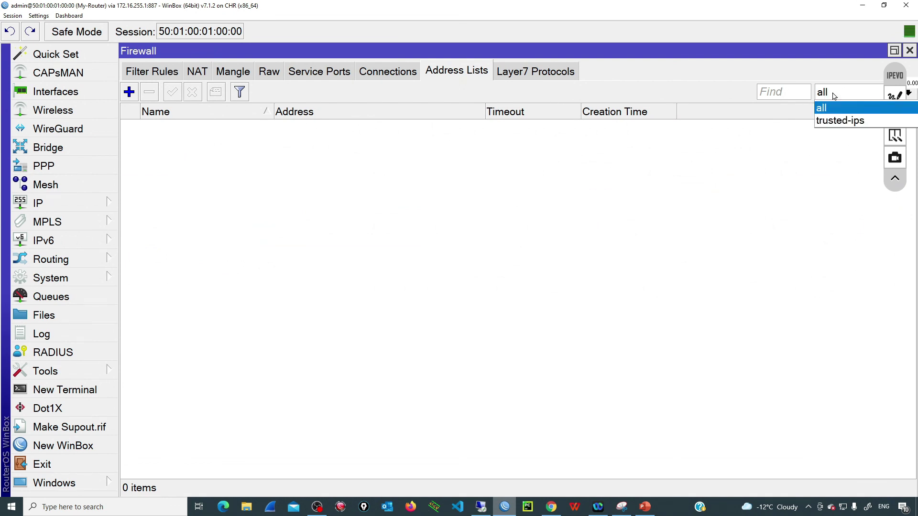
left_click(835, 121)
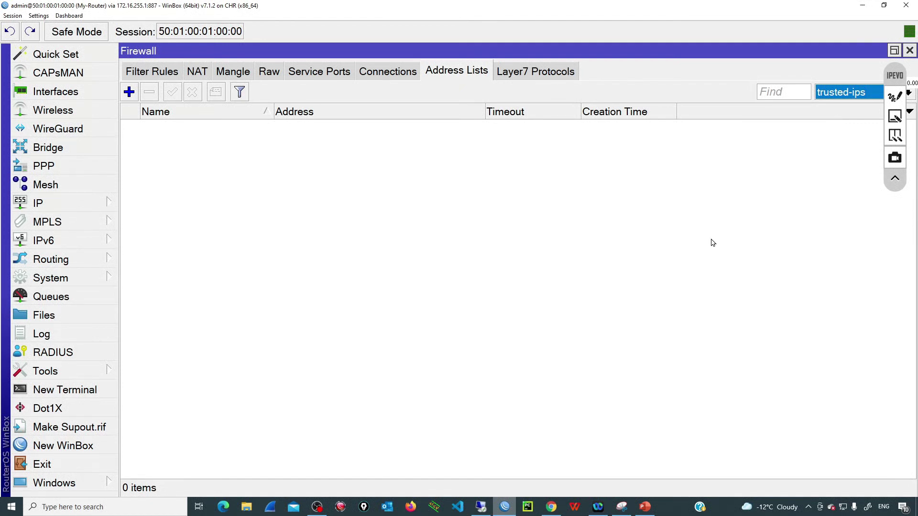
- Check the EVE topology, switch to the Remote Desktop session and try to connect its WinBox to 200.10.20.2
left_click(558, 506)
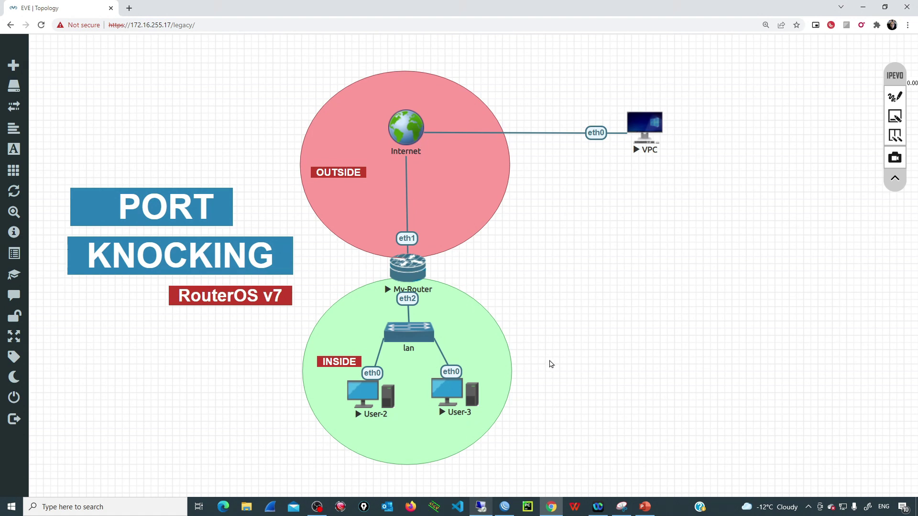
left_click(481, 508)
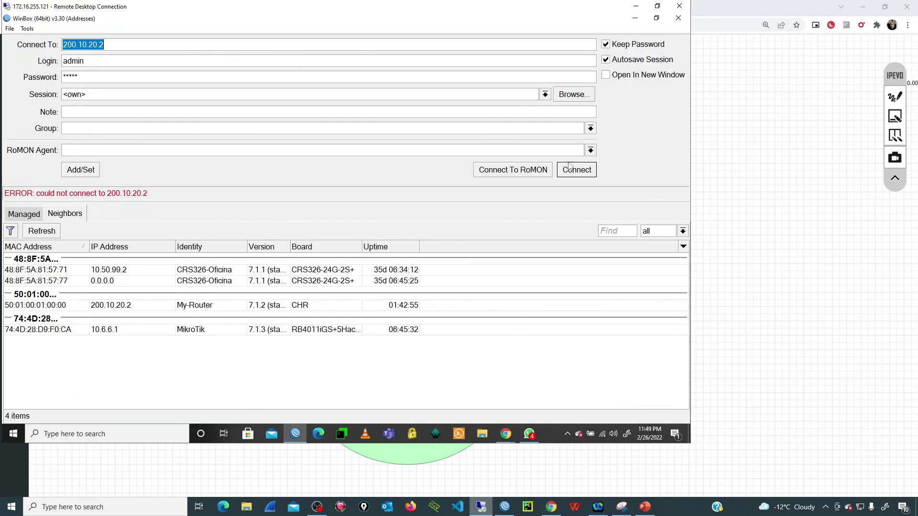
left_click(104, 44)
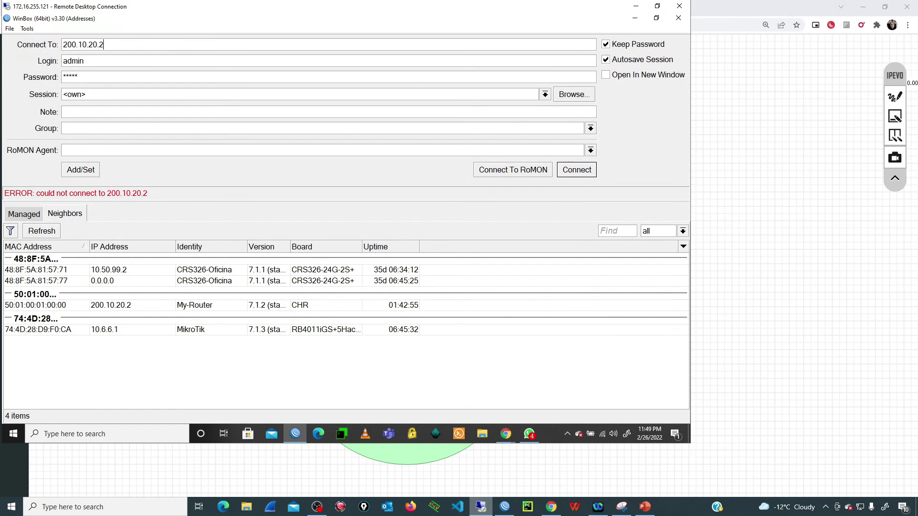
left_click(580, 172)
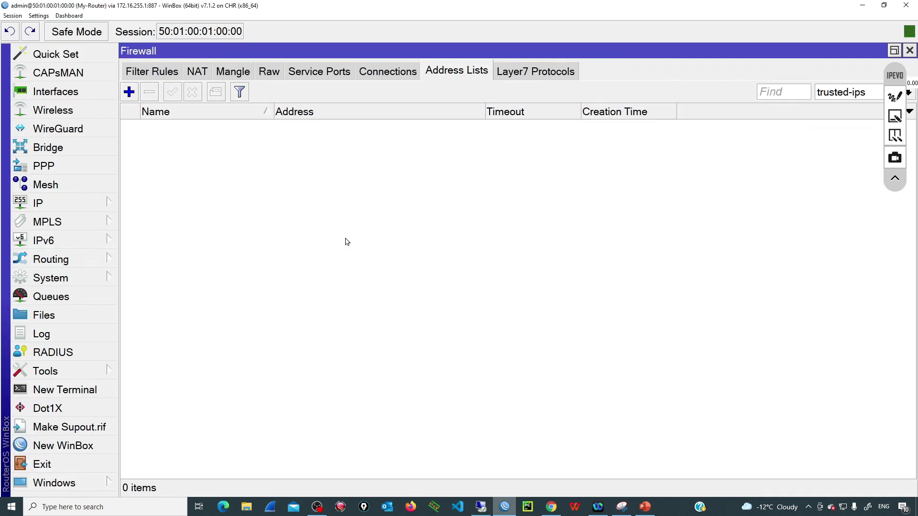
- Examine the trusted-IPs filter rule's statistics, general settings and source address list, close the rule, and view the network topology
left_click(169, 70)
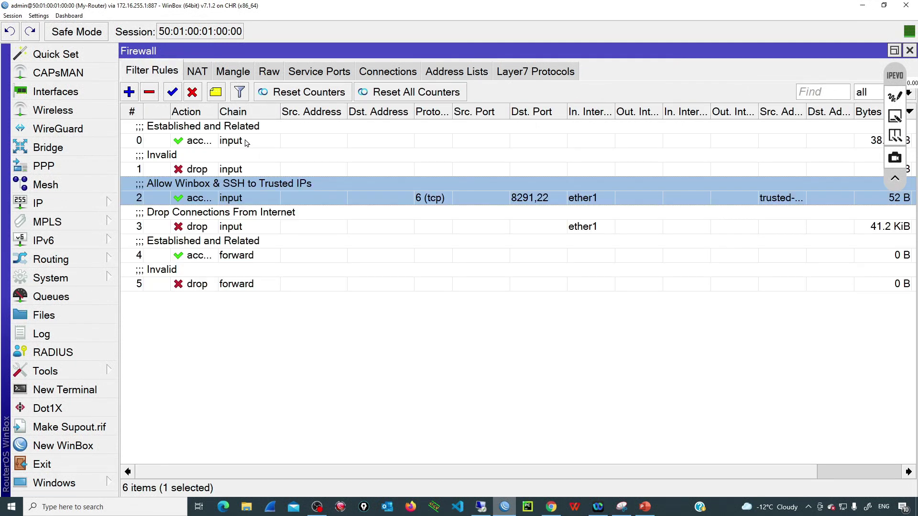
double_click(260, 193)
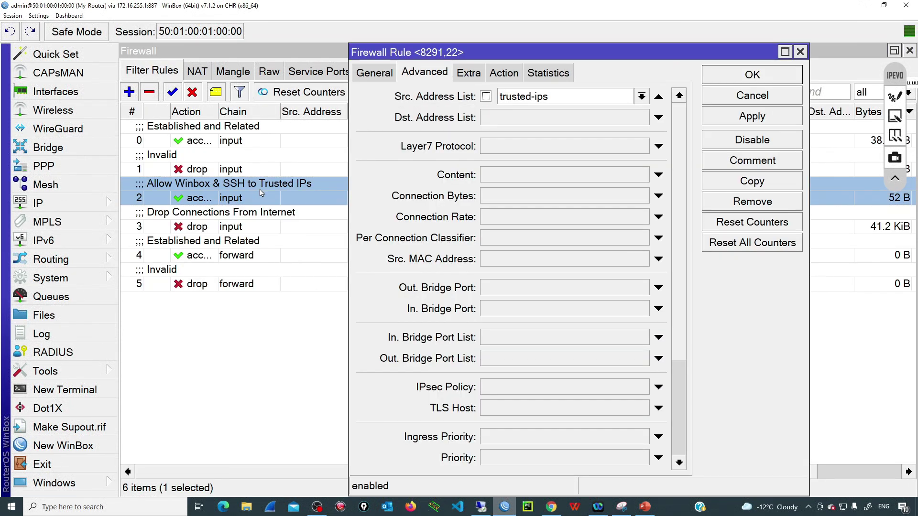
left_click(540, 78)
left_click(460, 100)
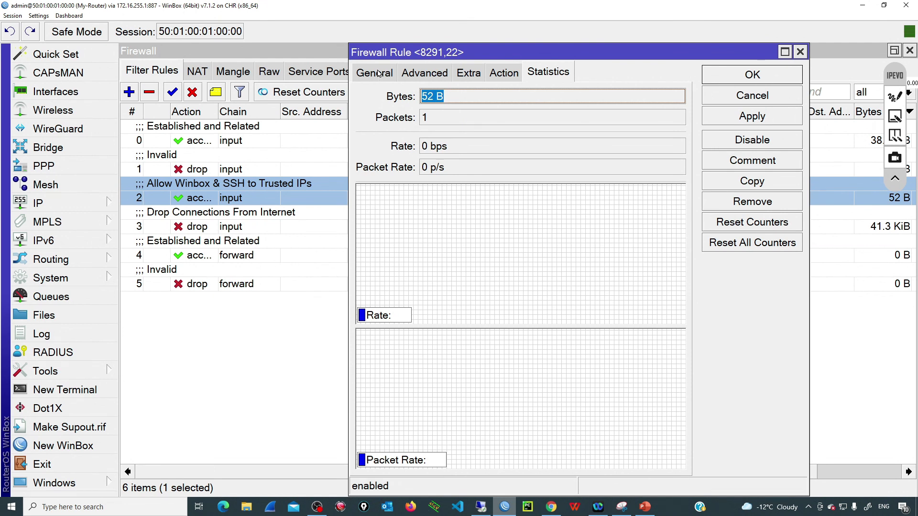
left_click(375, 73)
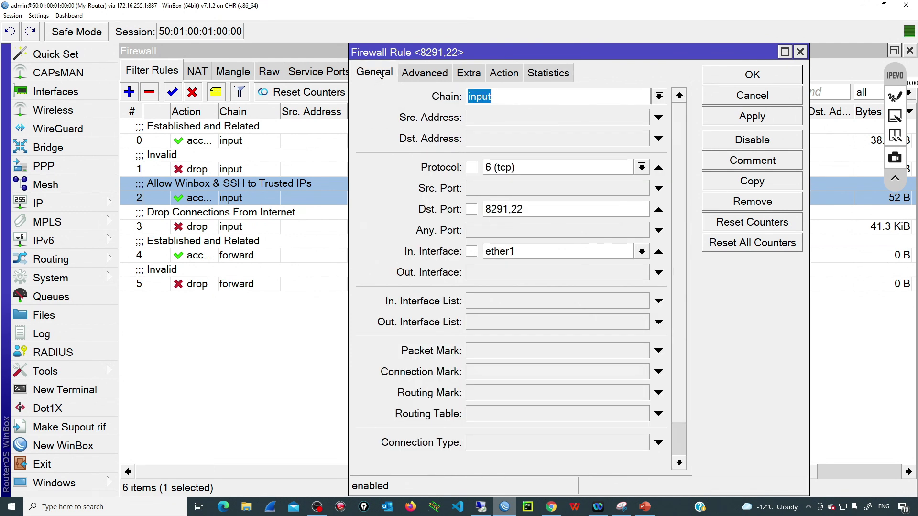
left_click(440, 76)
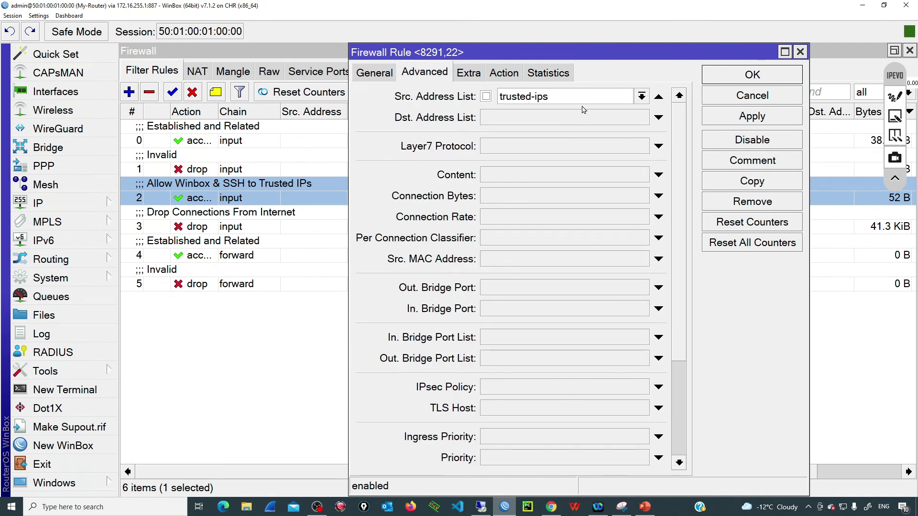
left_click(799, 52)
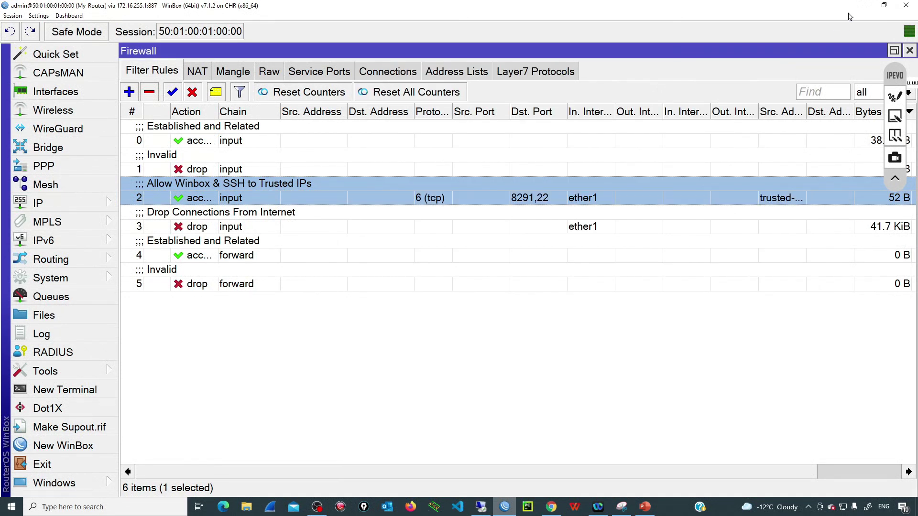
left_click(861, 8)
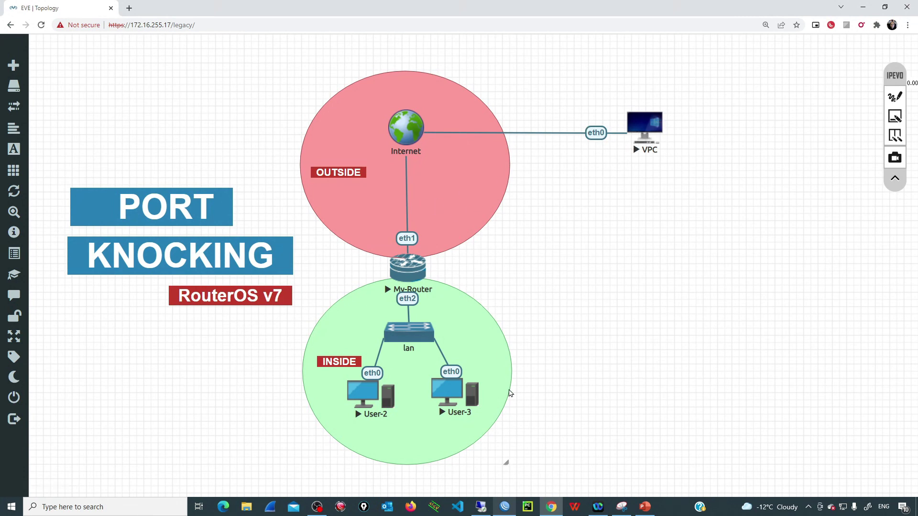
left_click(483, 508)
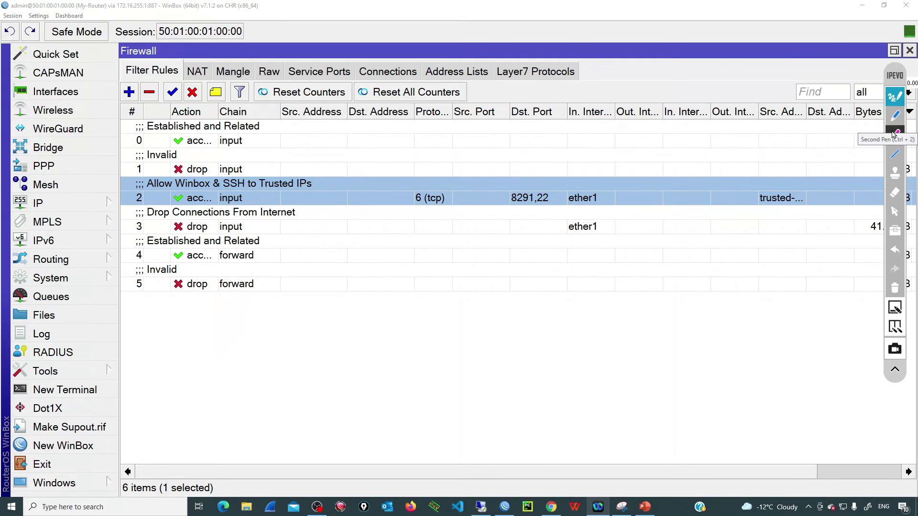
- Handwrite the knock sequence "TCP 8000, 7000, 7440" in the empty area below the filter rules
mouse_move(772, 327)
left_mouse_down()
mouse_move(770, 343)
mouse_move(784, 323)
mouse_move(795, 340)
mouse_move(809, 331)
mouse_move(771, 361)
mouse_move(779, 373)
mouse_move(777, 359)
left_mouse_up()
mouse_move(790, 356)
left_mouse_down()
mouse_move(798, 368)
mouse_move(805, 356)
left_mouse_up()
left_click_drag(814, 352, 813, 354)
mouse_move(775, 383)
left_mouse_down()
mouse_move(774, 400)
mouse_move(809, 379)
left_mouse_up()
mouse_move(776, 406)
left_mouse_down()
mouse_move(777, 427)
mouse_move(809, 412)
mouse_move(807, 422)
left_mouse_up()
mouse_move(819, 401)
left_mouse_down()
mouse_move(812, 417)
mouse_move(818, 400)
left_mouse_up()
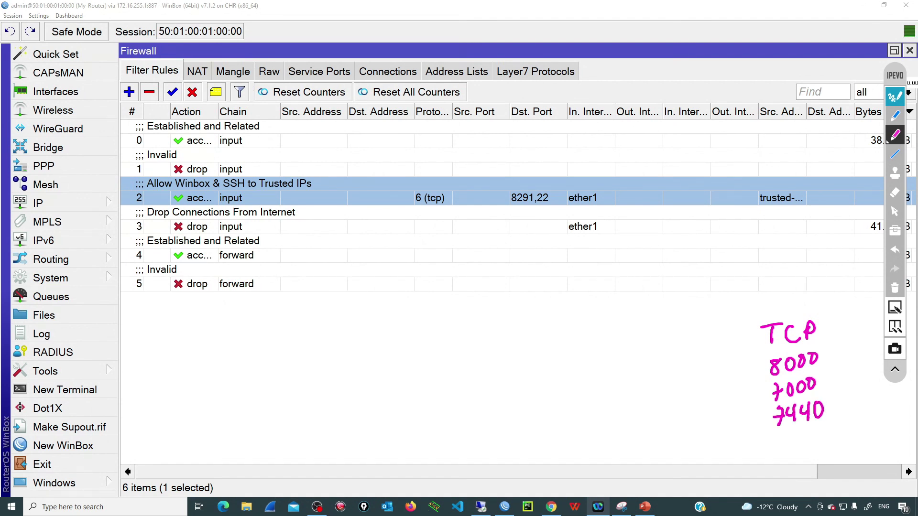
- Annotate the handwritten port 8000 with an arrow and the label "R1", then leave the drawing pen
mouse_move(837, 351)
left_mouse_down()
mouse_move(819, 356)
mouse_move(830, 361)
left_mouse_up()
mouse_move(842, 344)
left_mouse_down()
mouse_move(842, 357)
mouse_move(856, 356)
left_mouse_up()
left_click(894, 212)
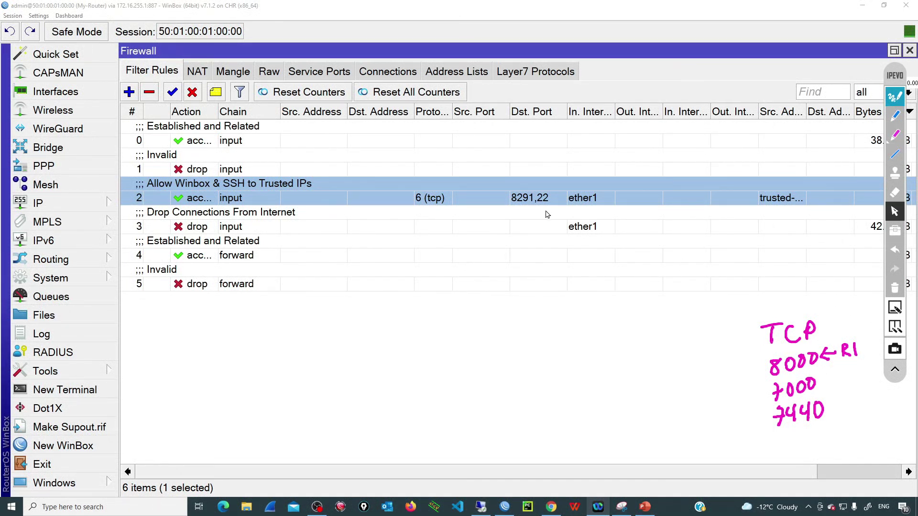
- Start a new filter rule on the input chain matching TCP destination port 8000 arriving on ether1
left_click(129, 93)
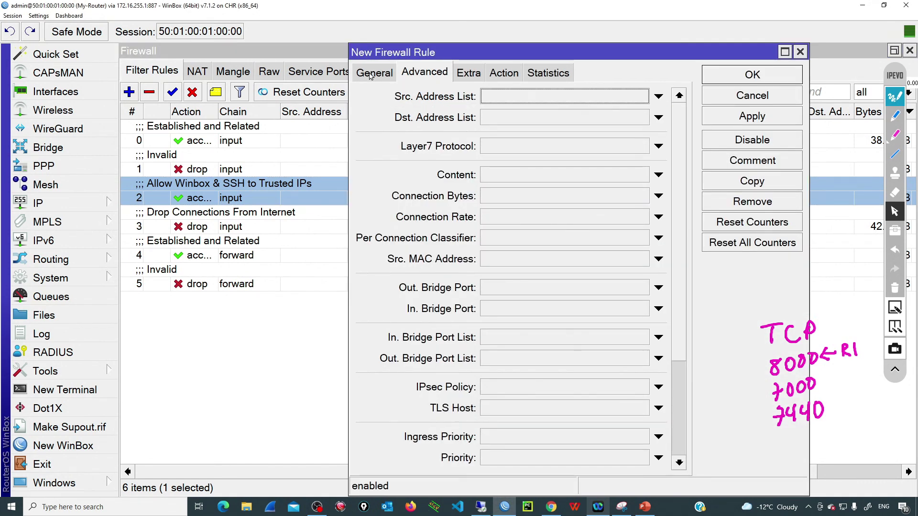
left_click(374, 73)
left_click_drag(382, 52, 256, 52)
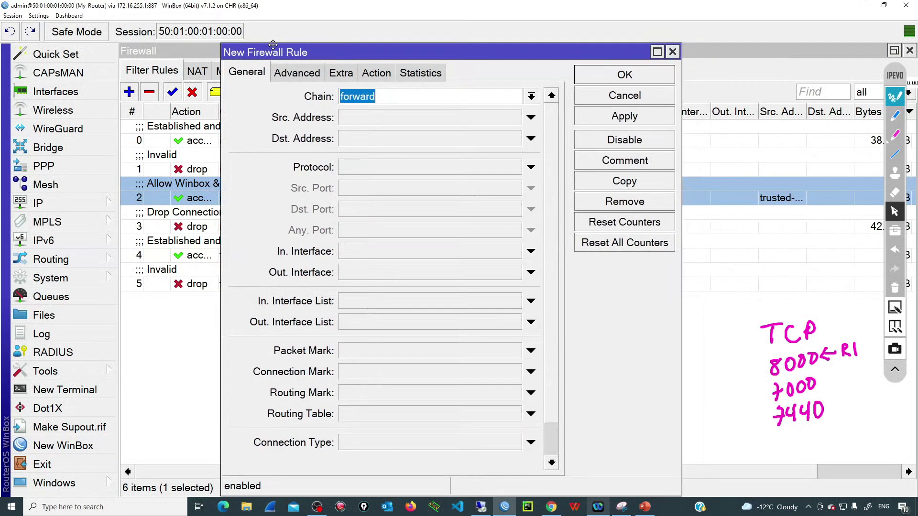
left_click(531, 96)
left_click(449, 125)
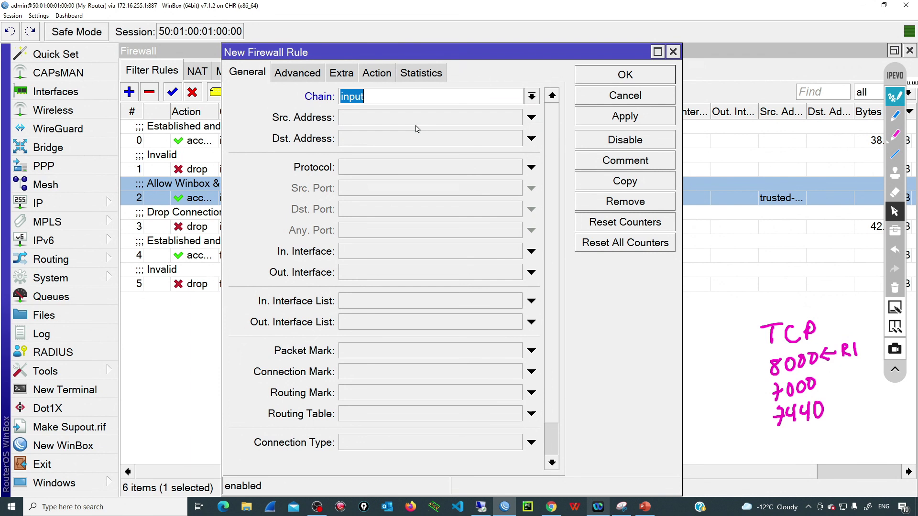
left_click(387, 167)
left_click(374, 211)
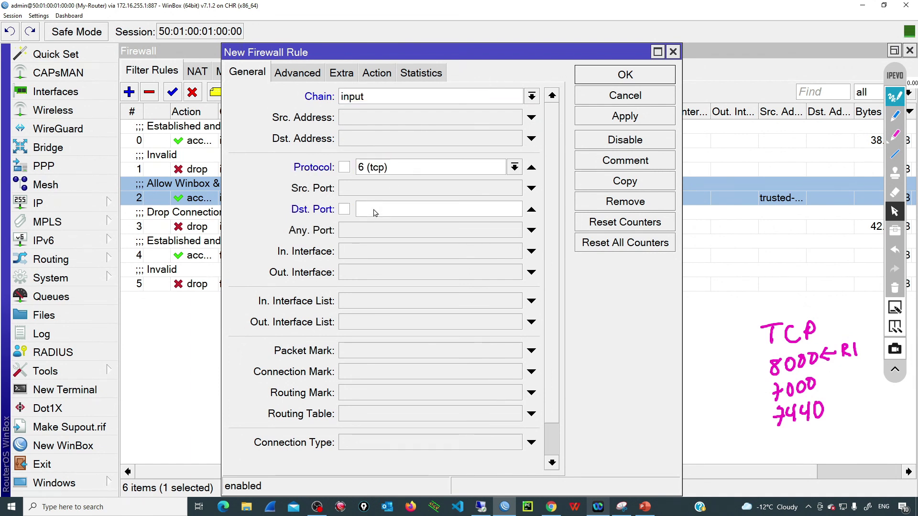
type("8000")
left_click(385, 252)
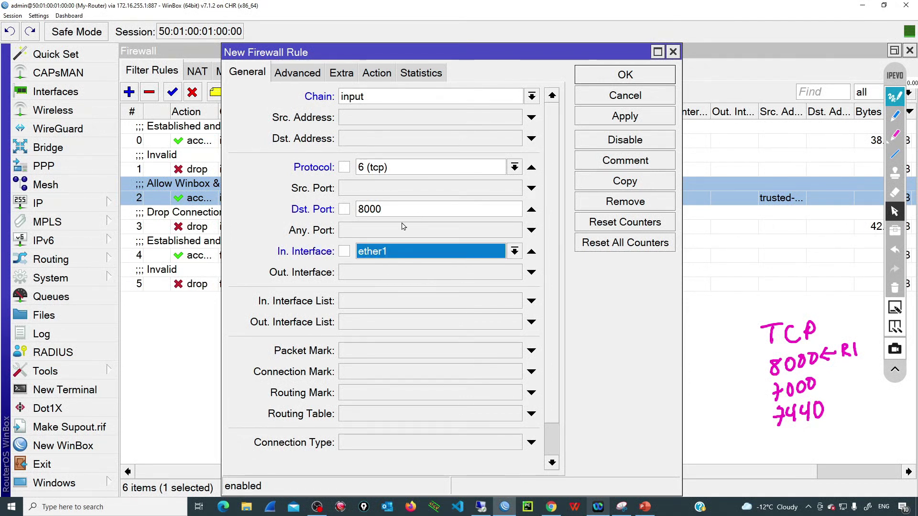
- Set the port 8000 rule's action to add src to address list, using the list name phase1-knocking
left_click(377, 73)
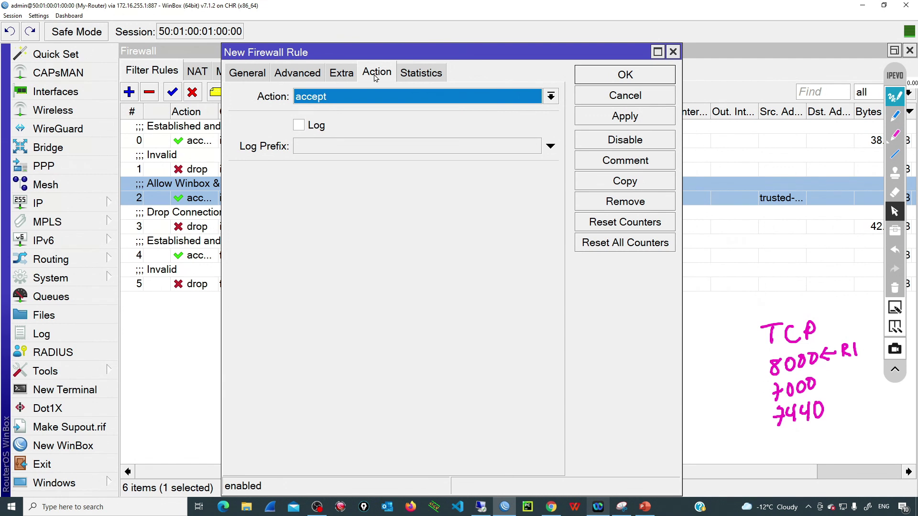
left_click(335, 98)
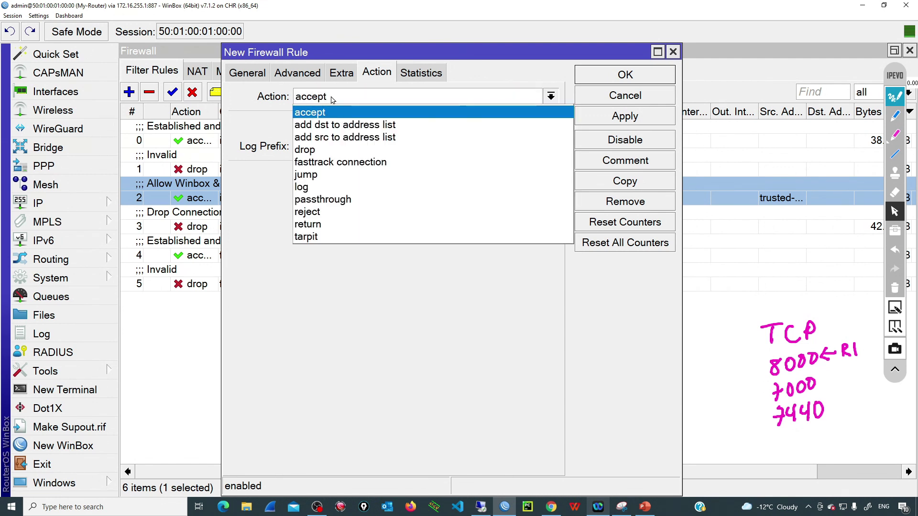
left_click(334, 138)
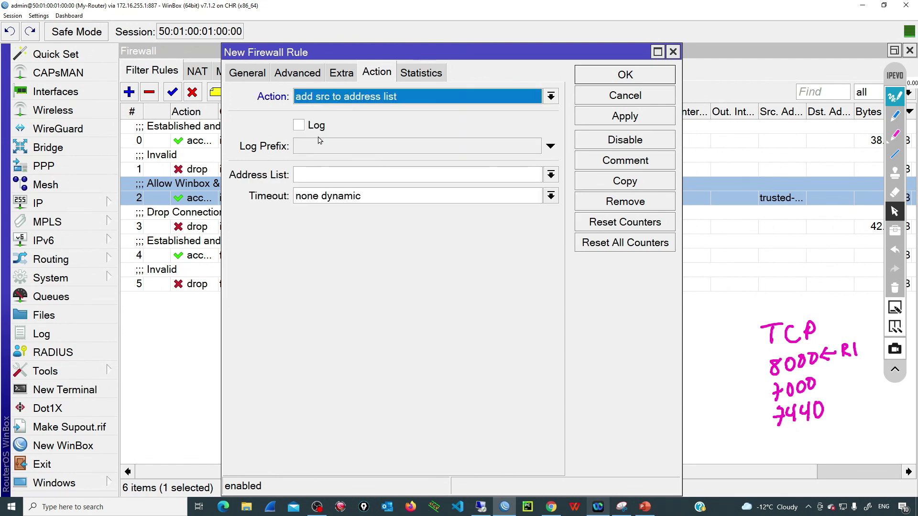
left_click(328, 175)
type("pkhas")
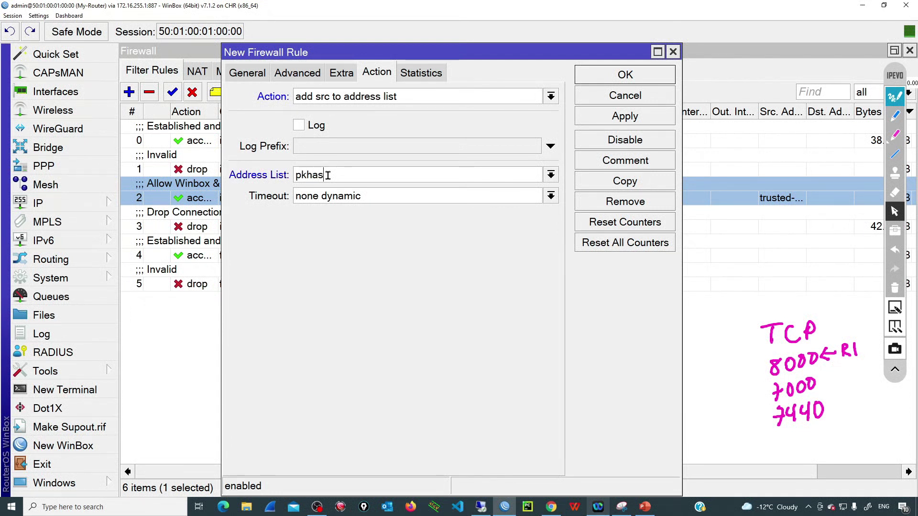
key("BackSpace")
key("BackSpace")
key("BackSpace")
key("BackSpace")
type("hase1-kcx")
key("BackSpace")
key("BackSpace")
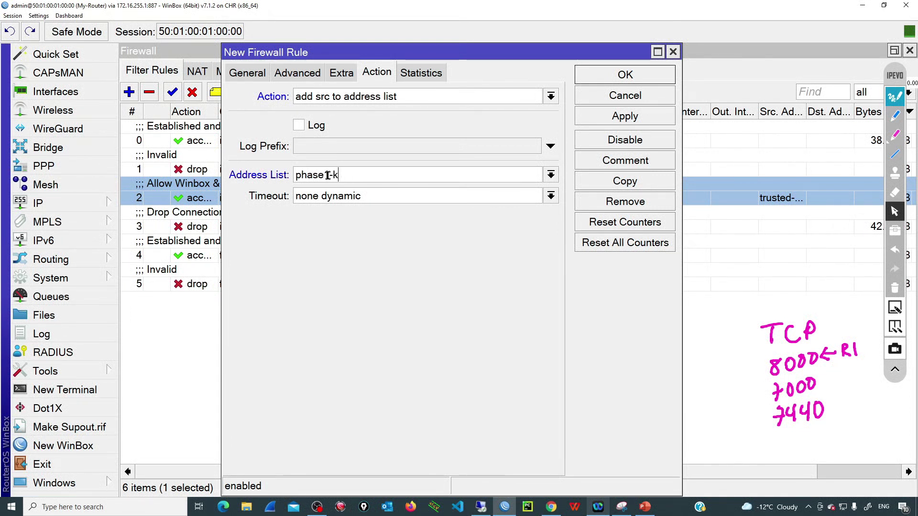
type("nocking")
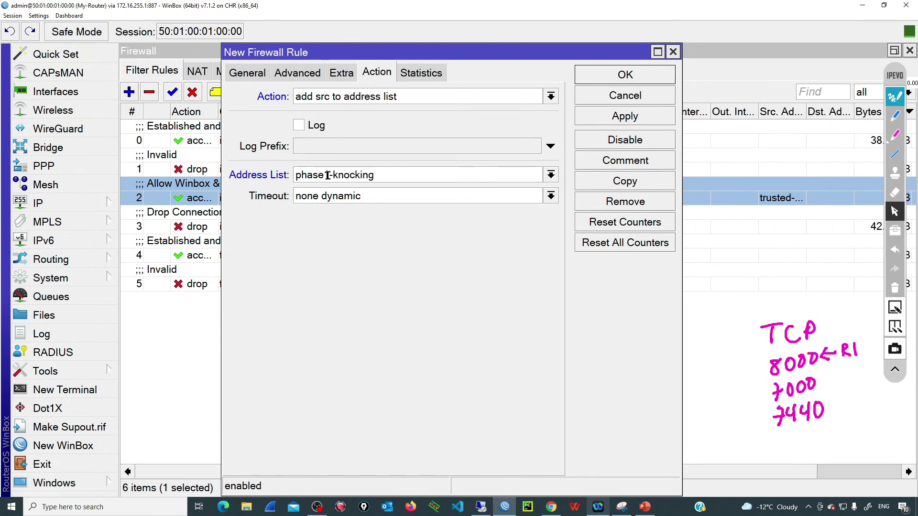
- Set the phase1-knocking address list timeout to 00:01:00 and save the rule
triple_click(378, 198)
type("00")
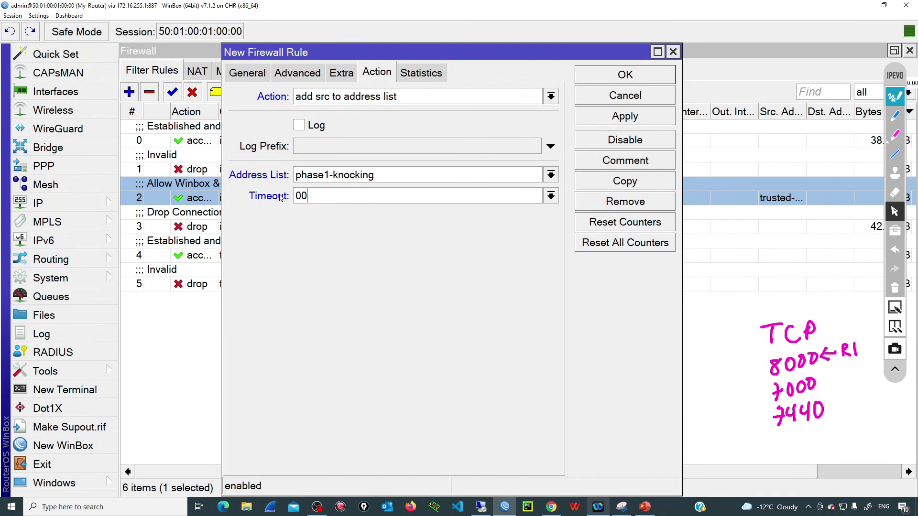
type(":01:00")
left_click(628, 117)
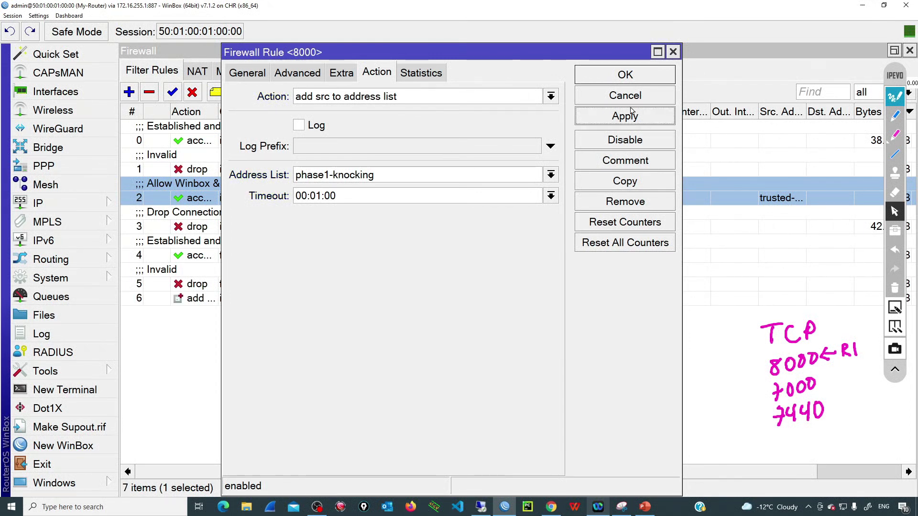
left_click(632, 77)
- Move the port 8000 rule above "Drop Connections From Internet" and comment it "Phase 1 knocking"
left_click_drag(254, 298, 252, 219)
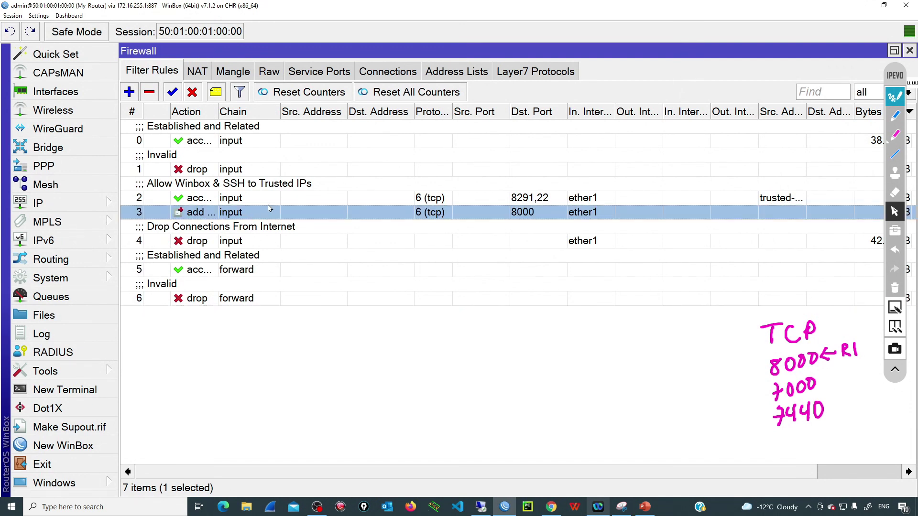
left_click(216, 92)
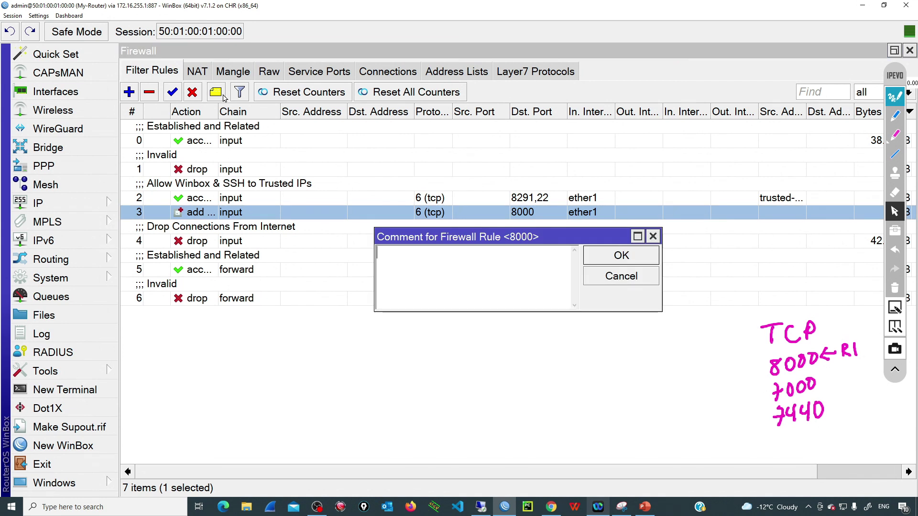
type("Phase 1 knocking")
key("Return")
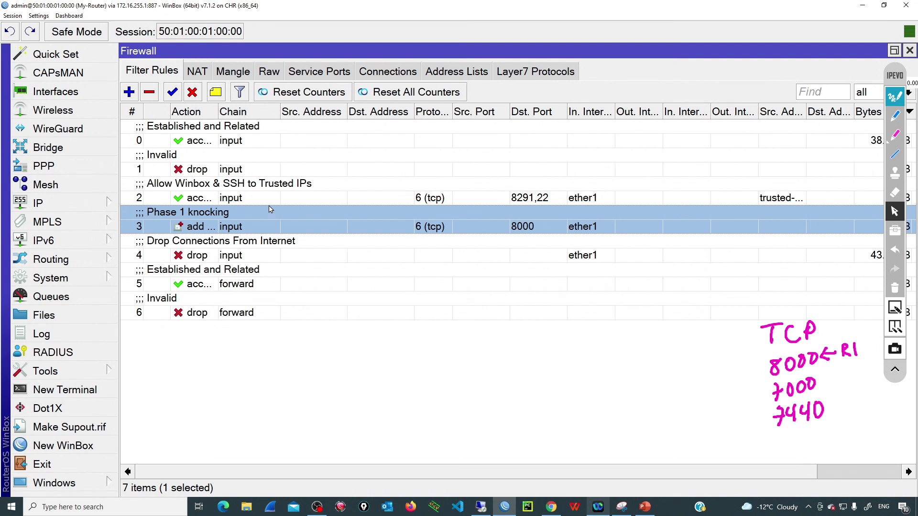
- Start another filter rule on the input chain matching TCP destination port 7000 arriving on ether1
left_click(135, 93)
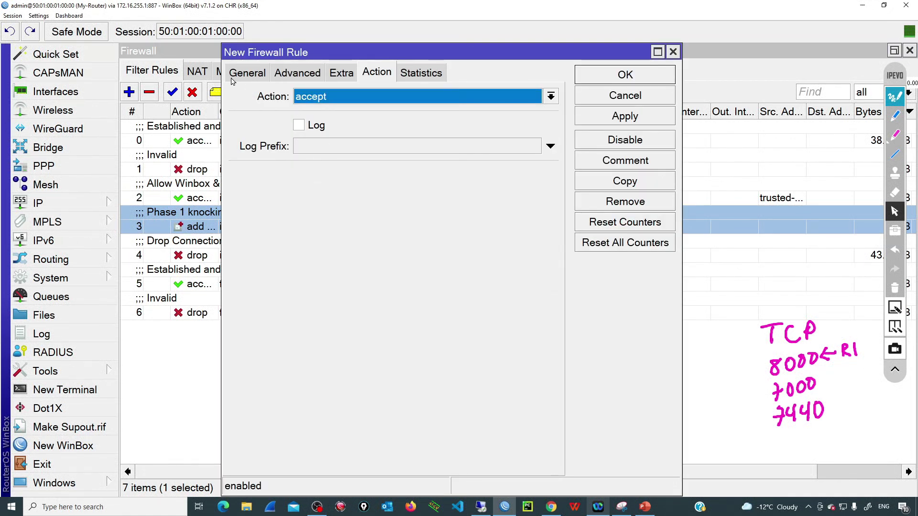
left_click(245, 73)
left_click(531, 95)
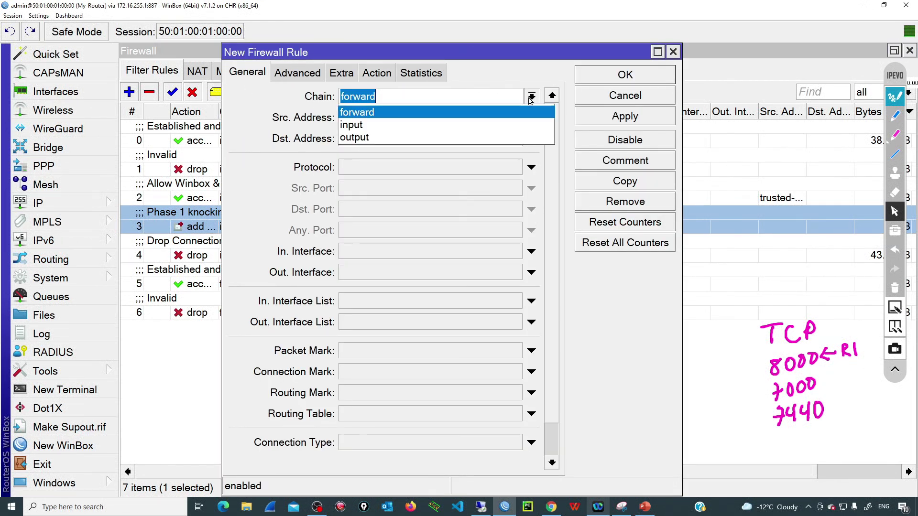
left_click(415, 118)
left_click(400, 167)
left_click(377, 209)
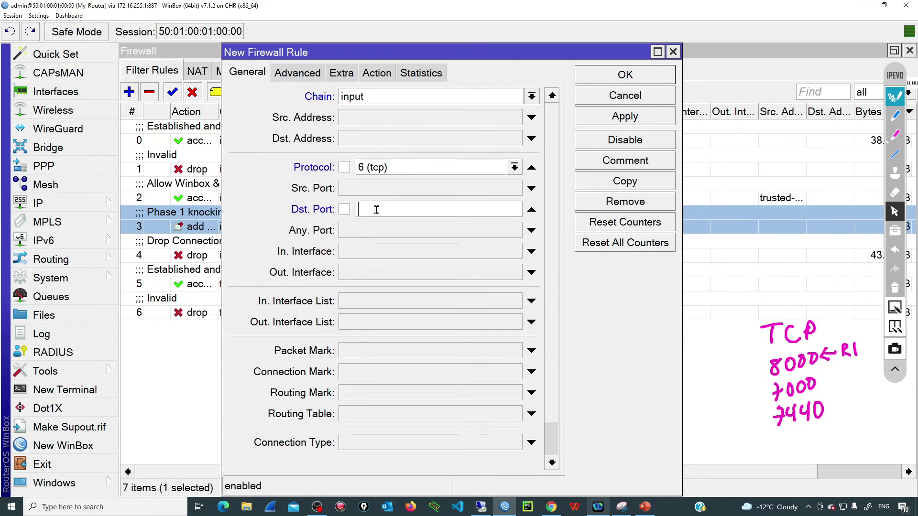
type("7000")
left_click(387, 253)
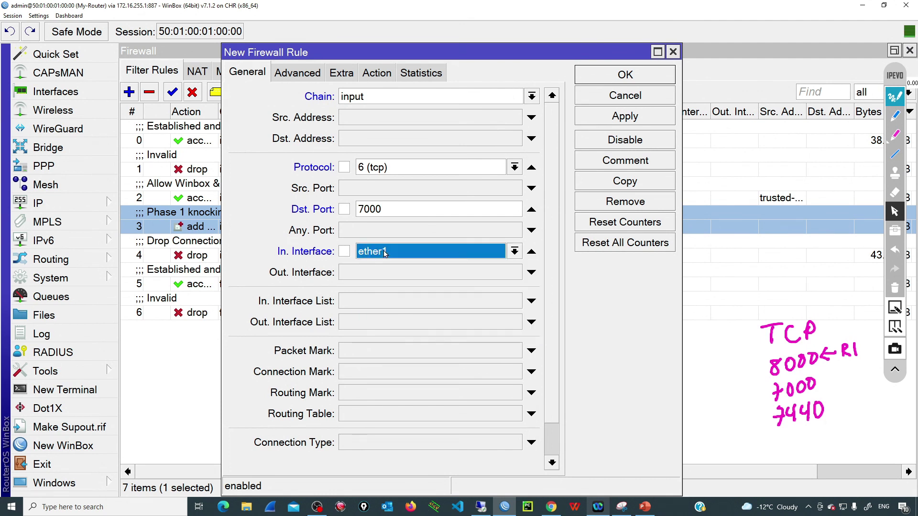
- Restrict the port 7000 rule to the source address list phase1-knocking
left_click(298, 74)
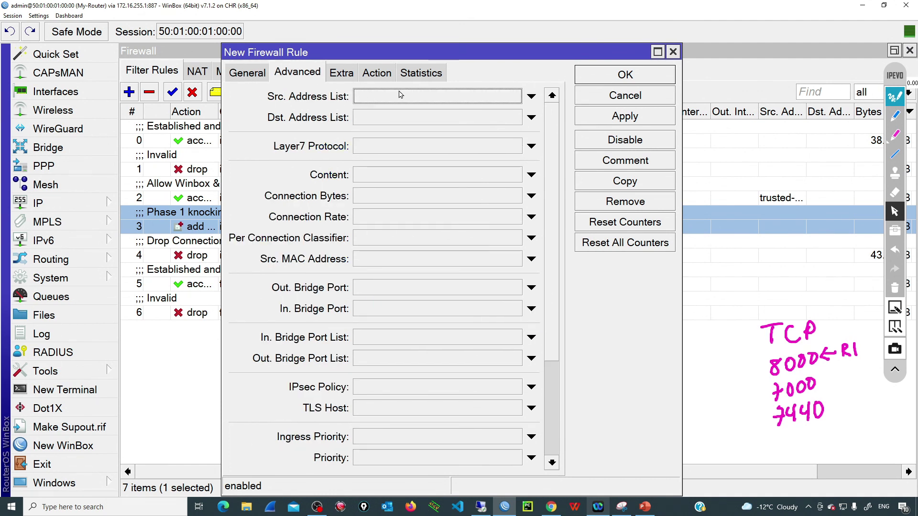
left_click(393, 100)
left_click(514, 96)
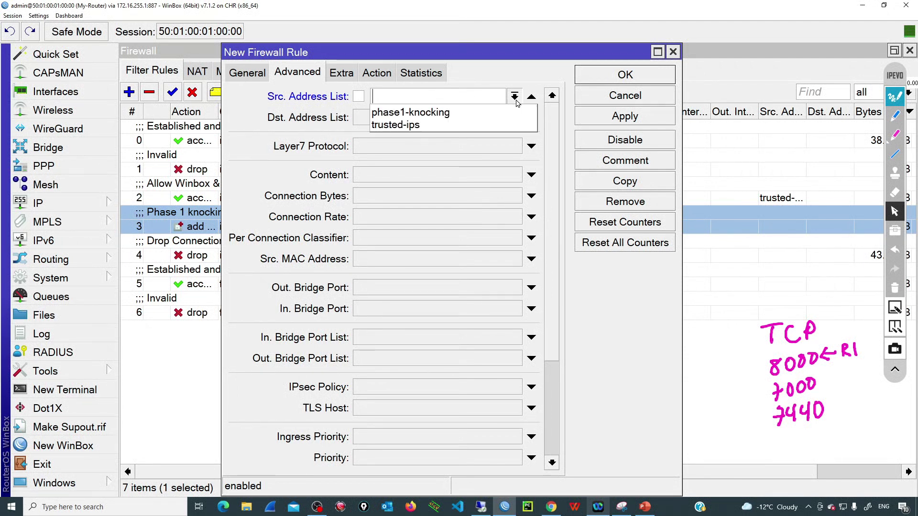
left_click(421, 113)
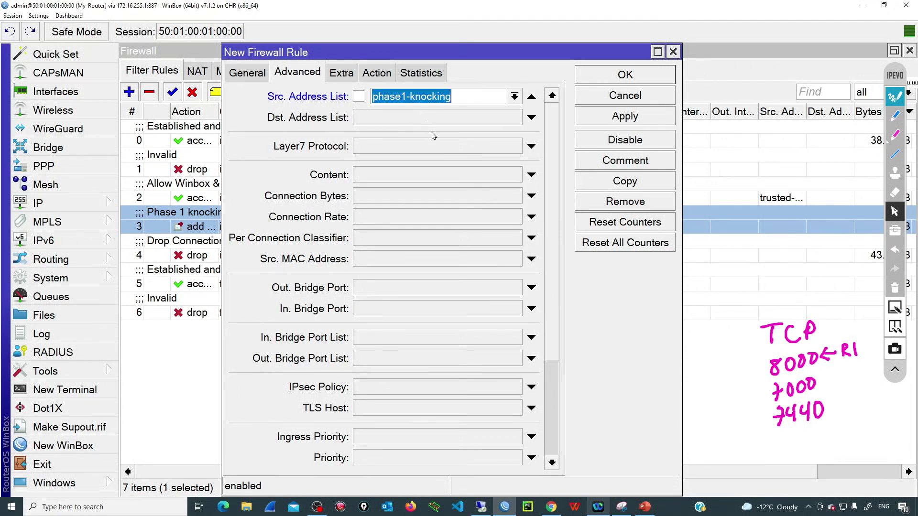
- Set the port 7000 rule's action to add src to address list, using the list name phase2-knocking
left_click(377, 73)
left_click(334, 96)
left_click(335, 142)
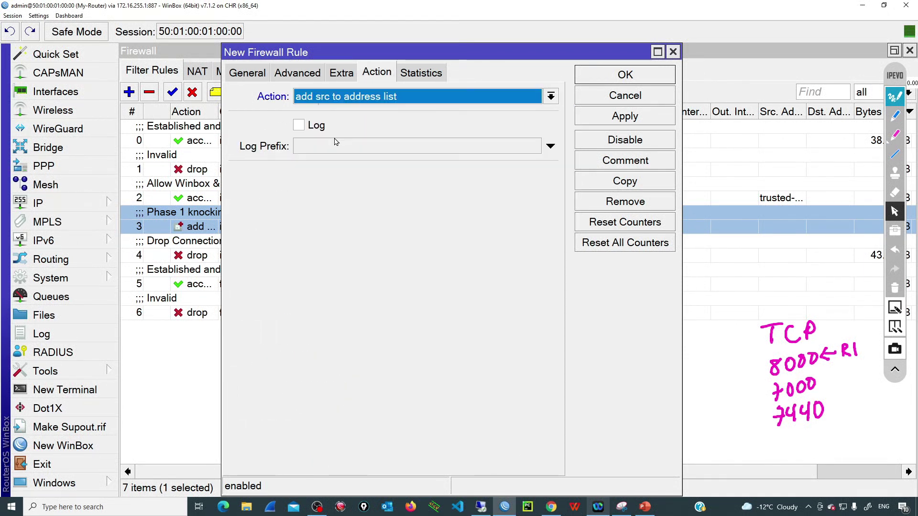
left_click(333, 172)
type("p")
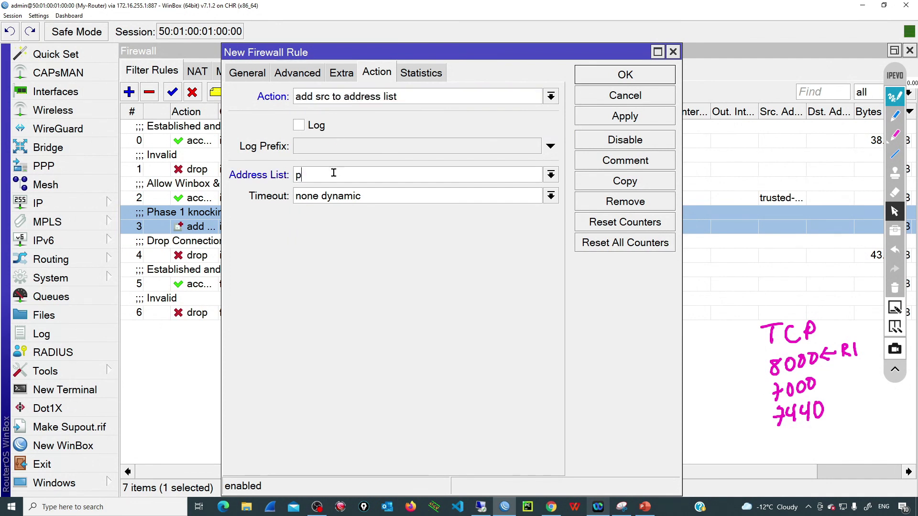
type("hase2-knocking")
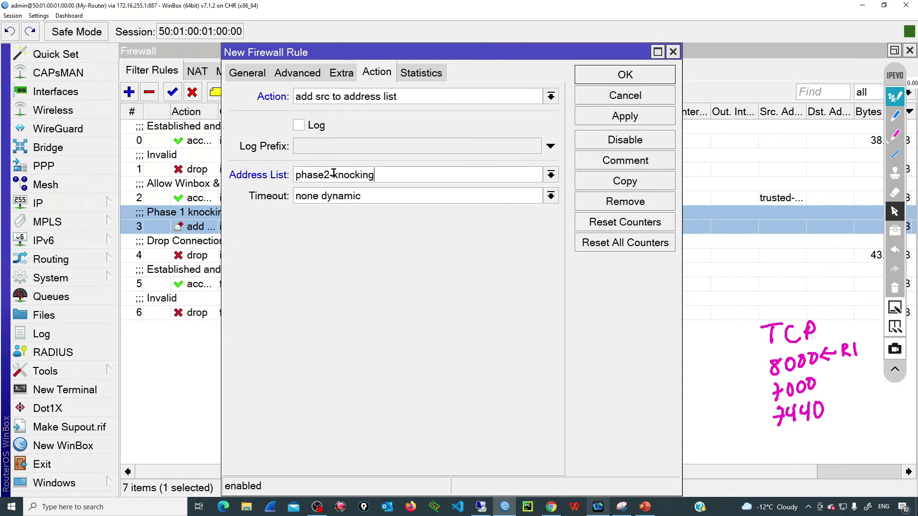
- Save the port 7000 rule with a 00:01:00 timeout and move it directly below the Phase 1 knocking rule
left_click(386, 202)
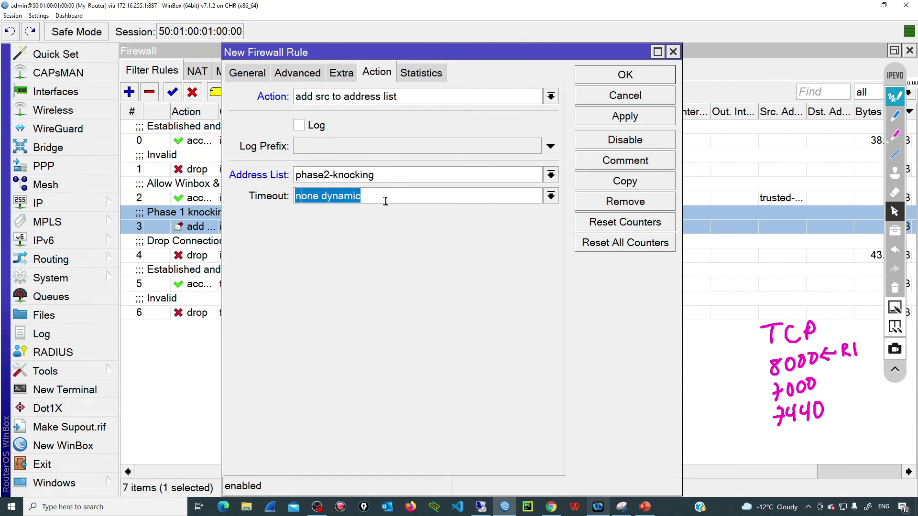
type("00:01:00")
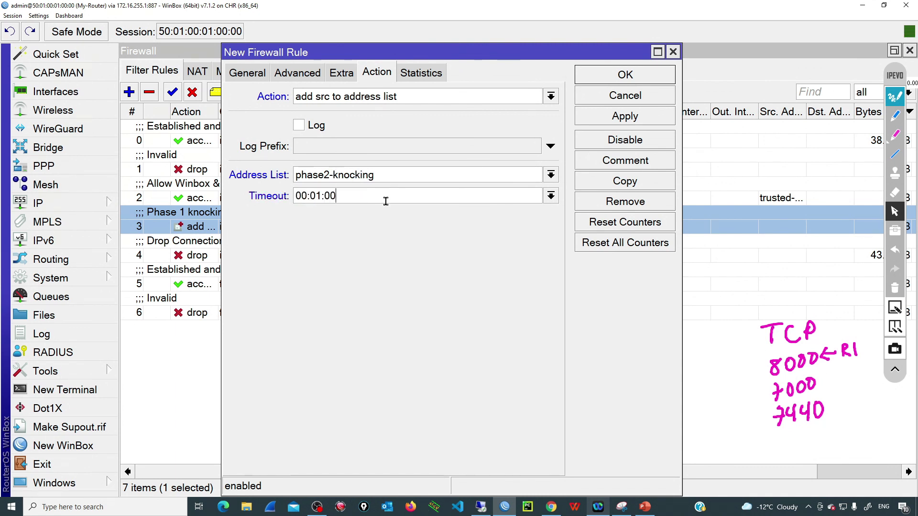
left_click(612, 76)
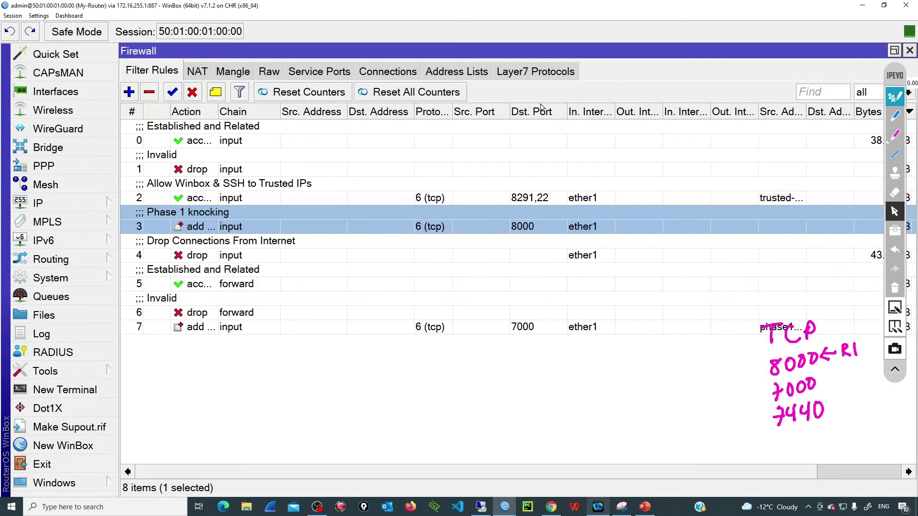
left_click_drag(208, 329, 356, 258)
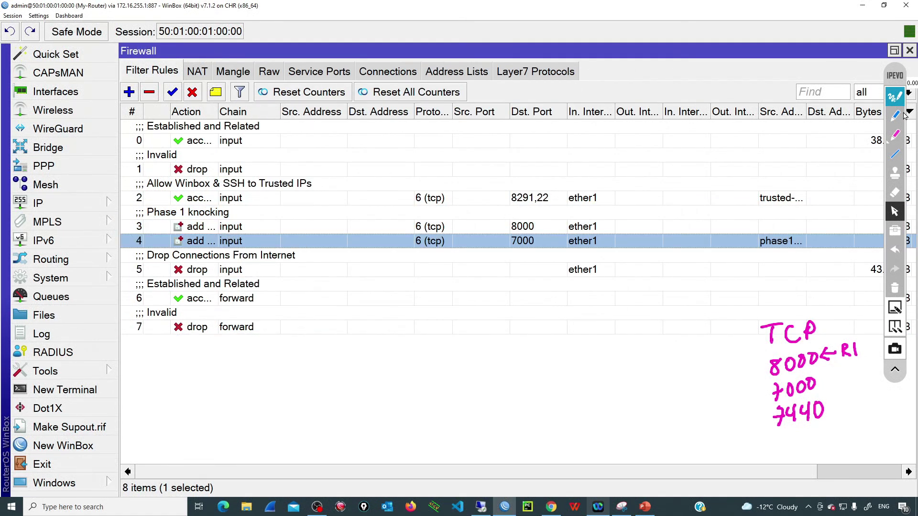
- Draw arrows pointing at the handwritten ports 7000 and 7440, then leave the drawing pen
left_click(894, 134)
mouse_move(845, 378)
left_mouse_down()
mouse_move(828, 381)
mouse_move(841, 415)
left_mouse_up()
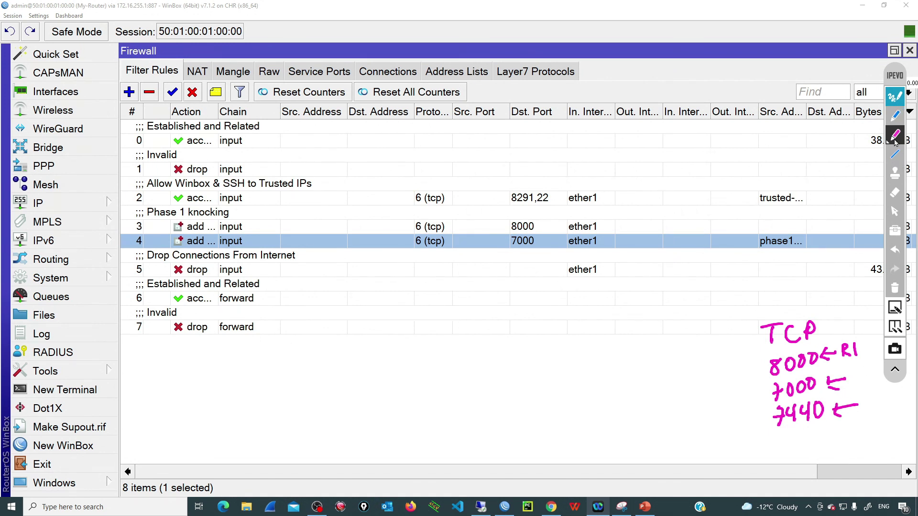
left_click(895, 213)
- Create a filter rule on the input chain for TCP destination port 7440 arriving on interface ether1
left_click(129, 91)
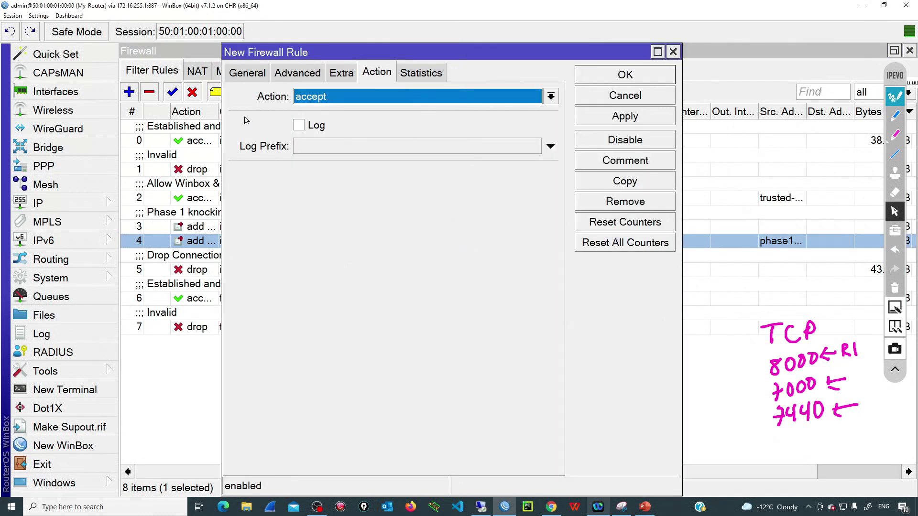
left_click(250, 76)
left_click(531, 96)
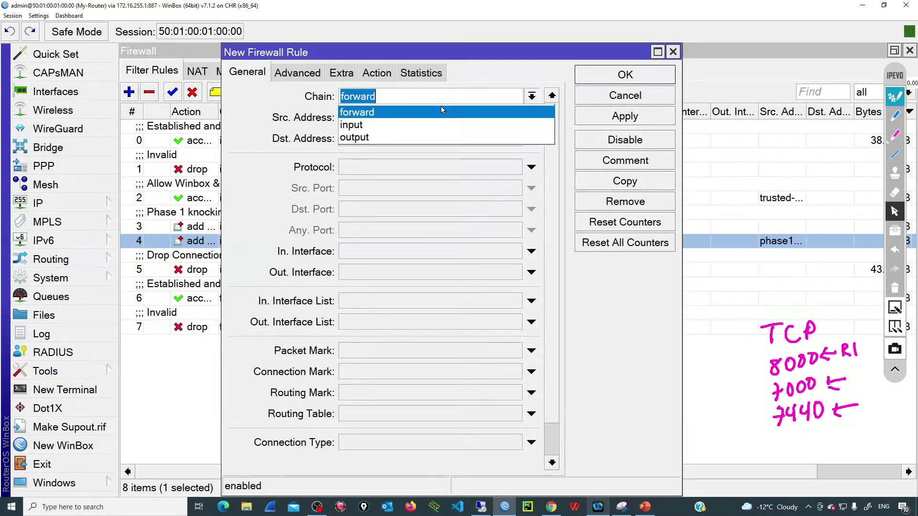
left_click(420, 125)
left_click(386, 168)
left_click(400, 207)
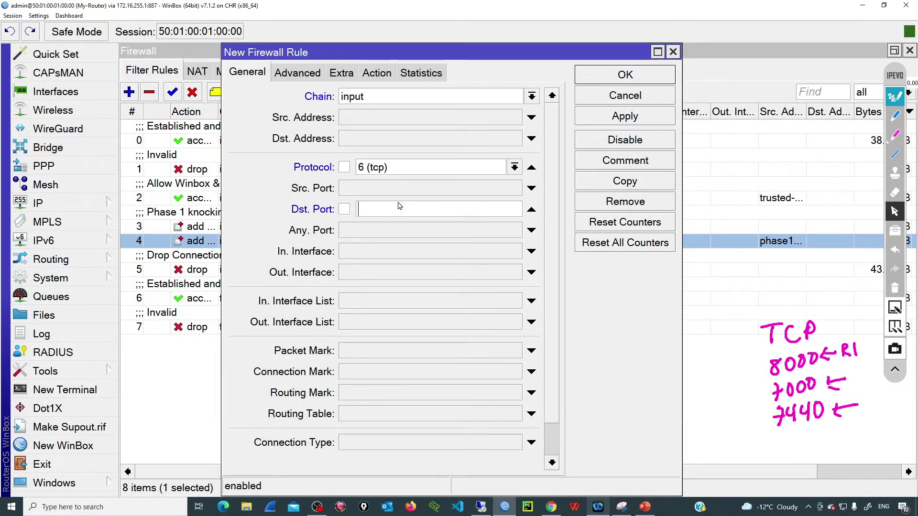
type("7440")
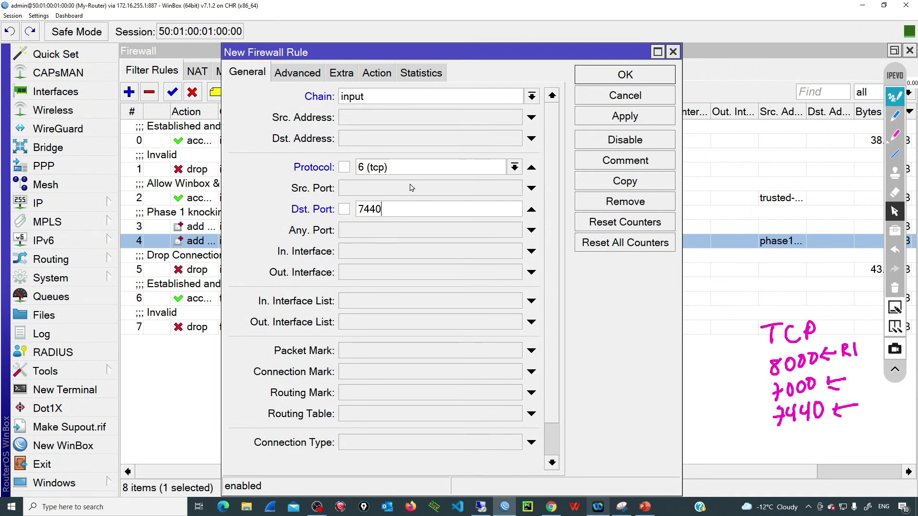
left_click(379, 255)
left_click(379, 255)
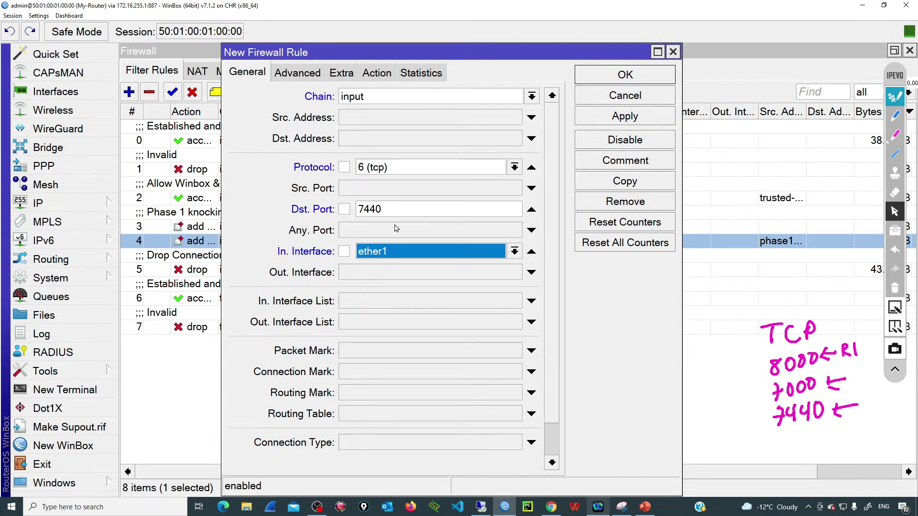
- Restrict the port 7440 rule to the source address list phase2-knocking
left_click(306, 73)
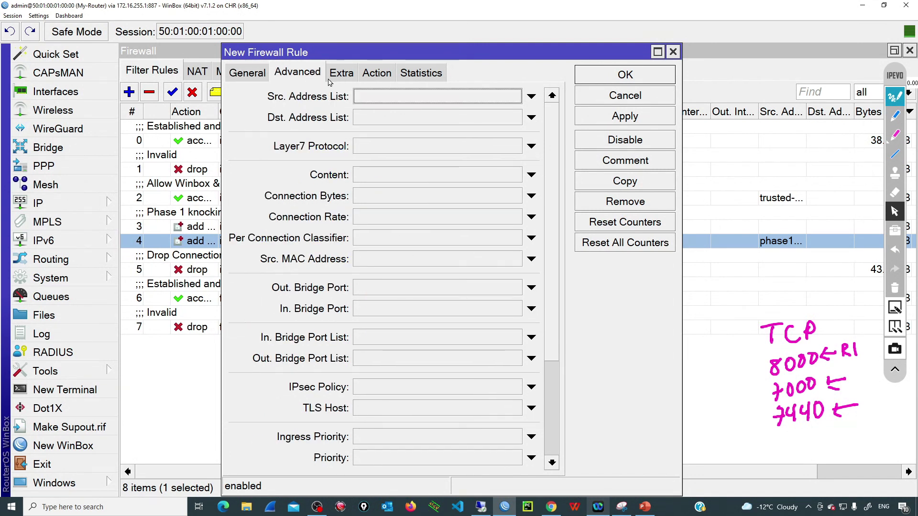
left_click(460, 97)
left_click(514, 97)
left_click(444, 125)
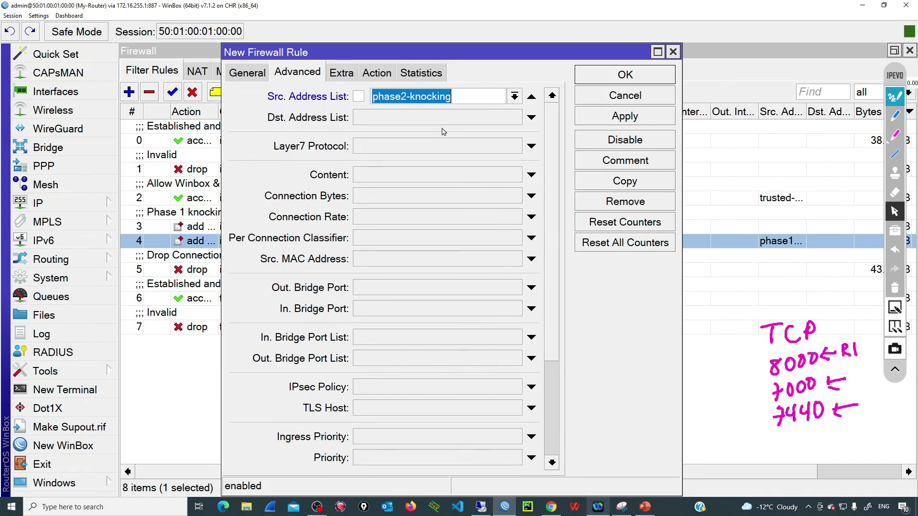
- Set the port 7440 rule's action to add src to address list, using the list trusted-ips
left_click(385, 76)
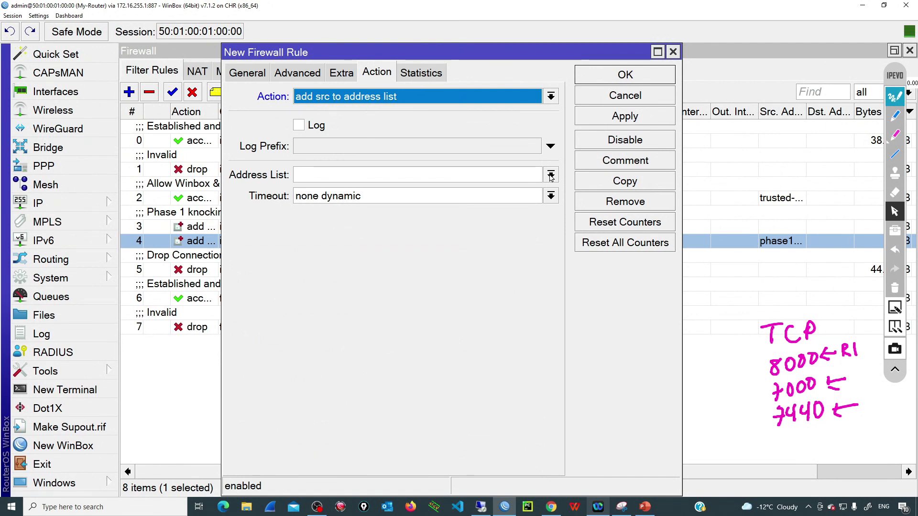
left_click(550, 176)
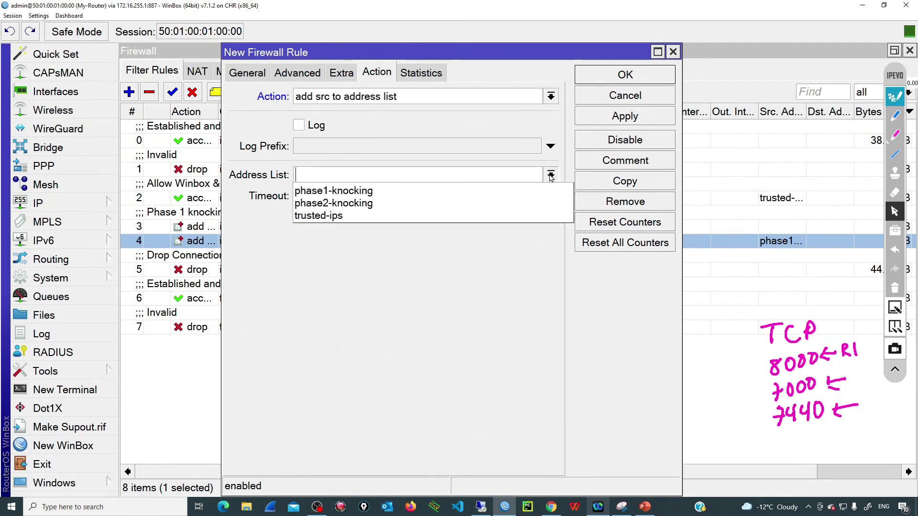
left_click(326, 218)
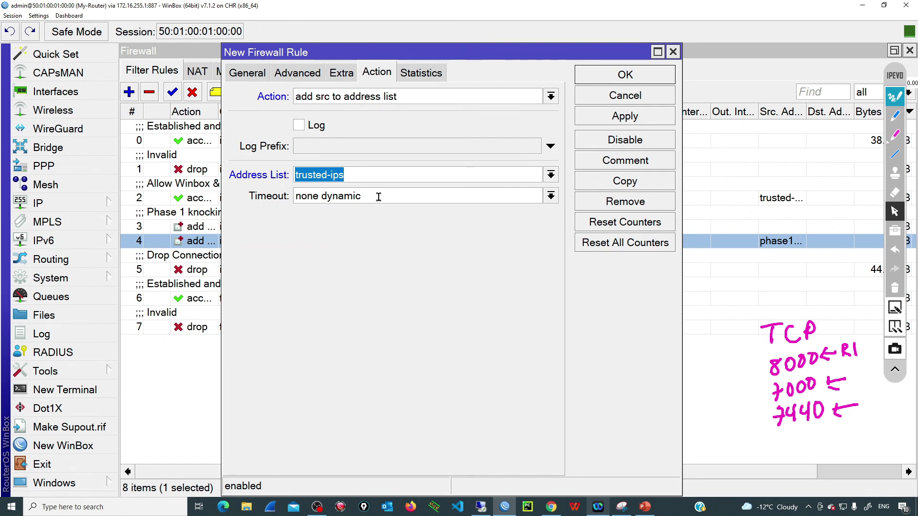
- Save the port 7440 rule with a 1d 00:00:00 timeout and move it directly below the port 7000 rule
key("Tab")
type("1d")
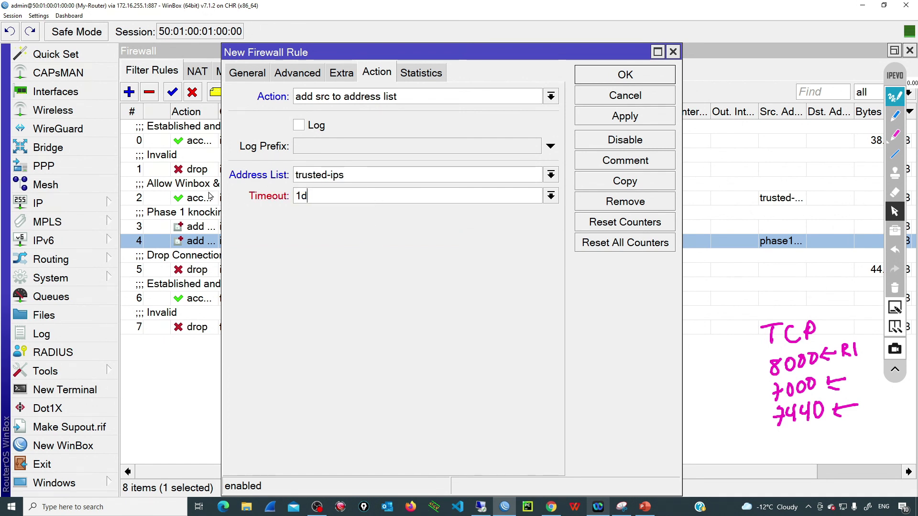
type(" 00:00:00")
left_click(625, 76)
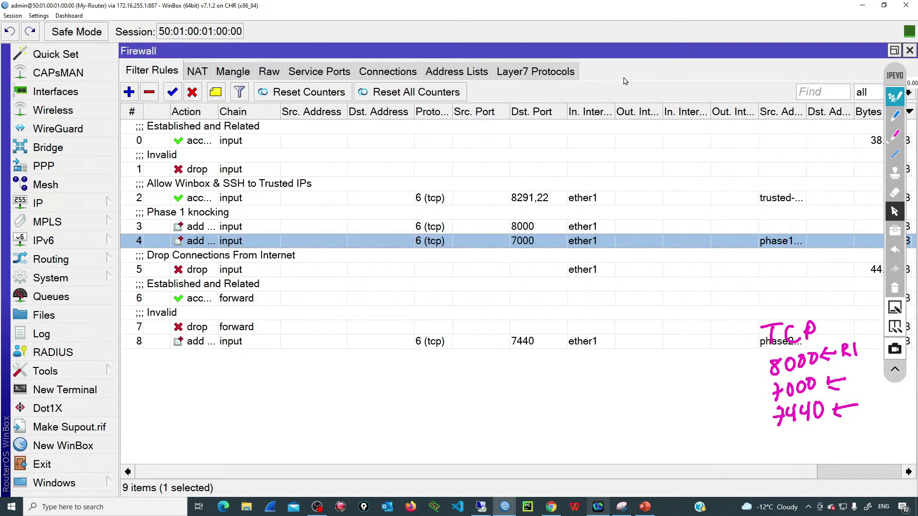
left_click_drag(234, 343, 238, 262)
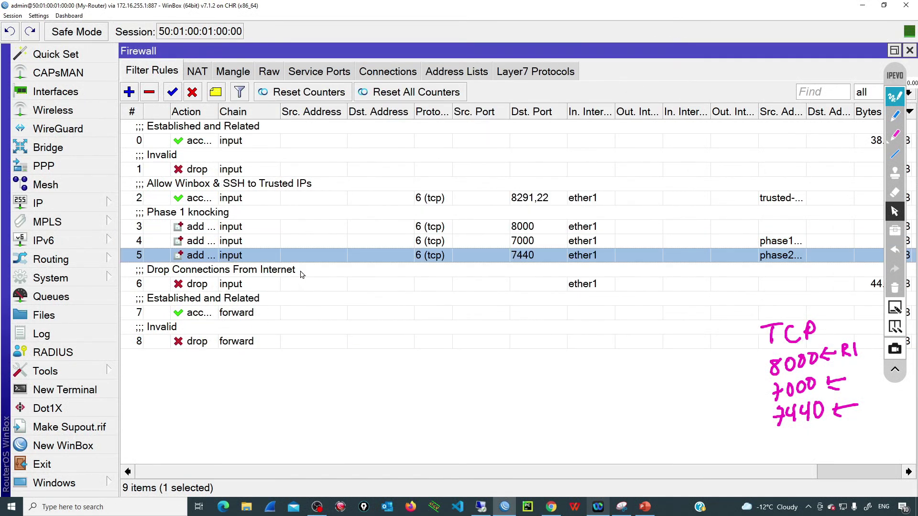
- Add the comment "Phase 2 Knocking" to the port 7000 filter rule
left_click(222, 243)
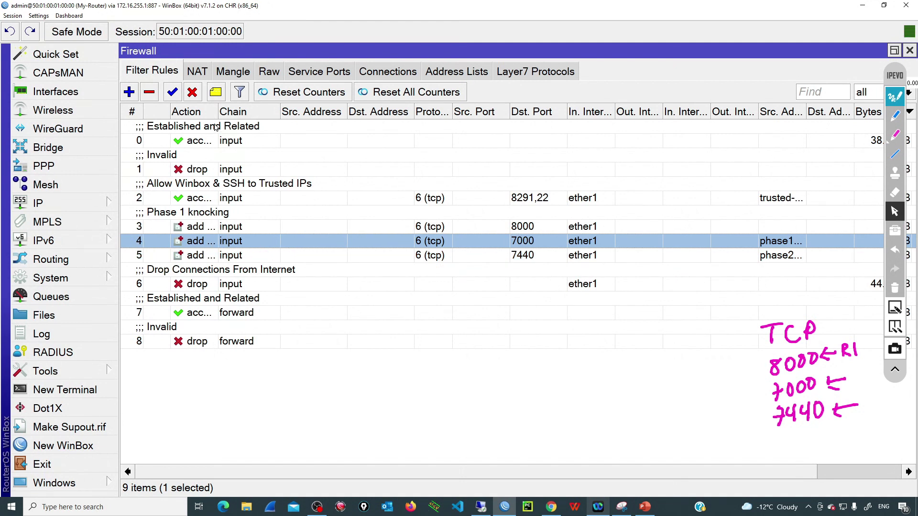
left_click(219, 94)
type("Phase 2")
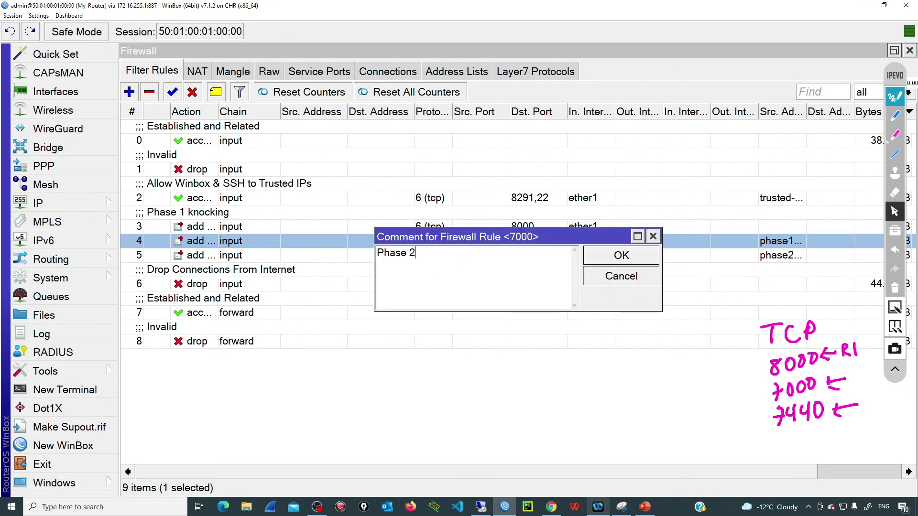
type(" Knloc")
key("BackSpace")
key("BackSpace")
key("BackSpace")
type("ocking")
key("Return")
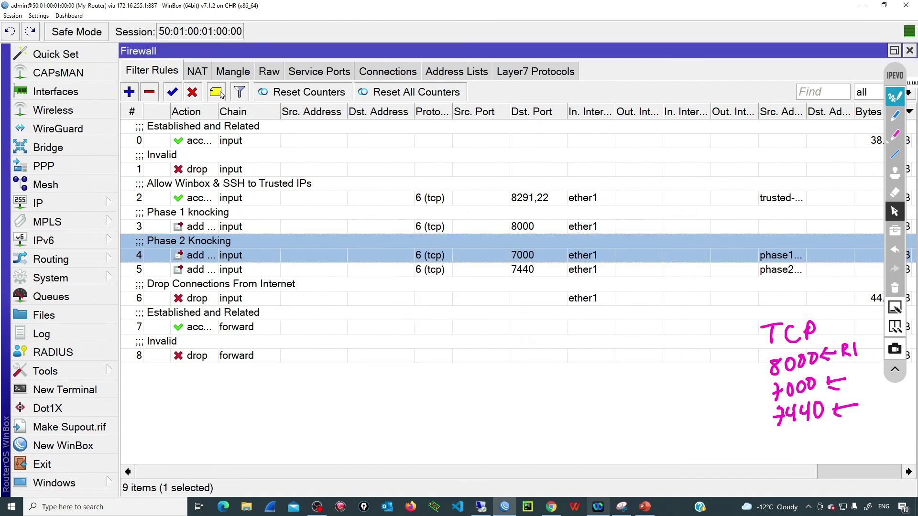
- Add the comment "Phase 3 Knocking" to the port 7440 filter rule and select all three knocking rules
key("Down")
left_click(222, 96)
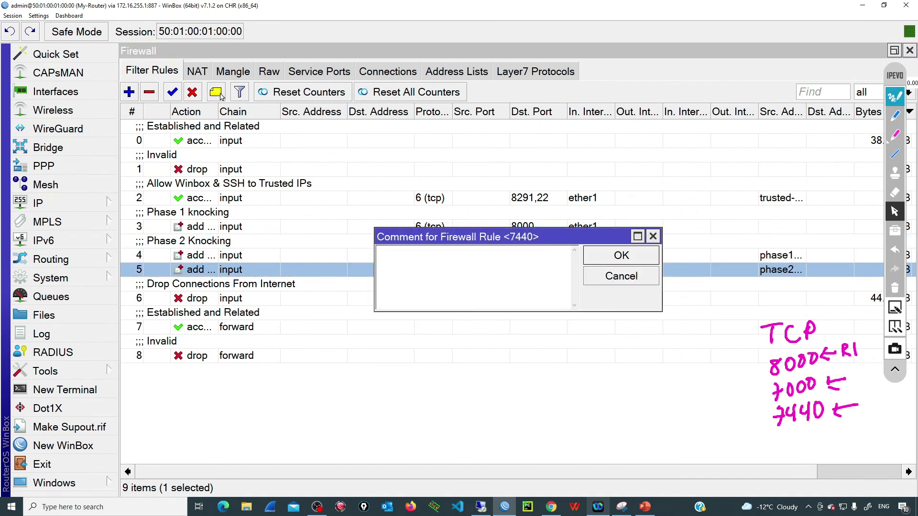
type("Phase 3 Knocking")
key("Return")
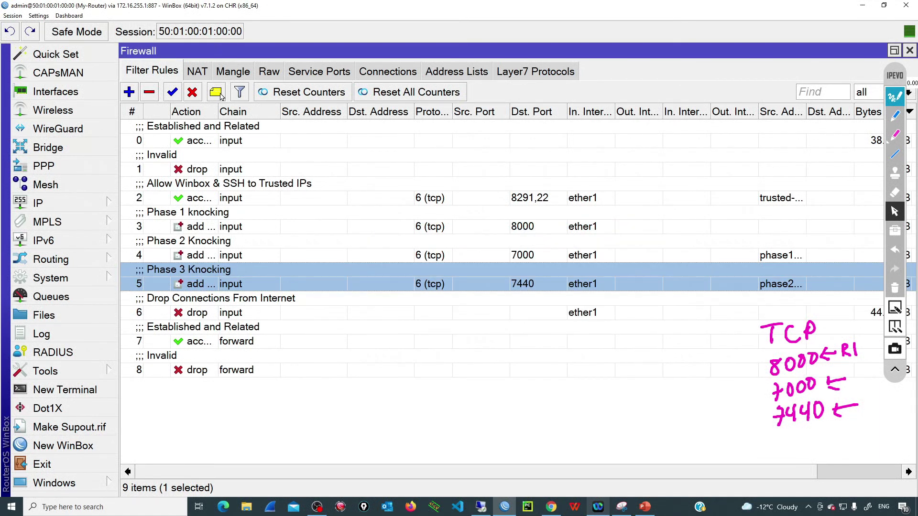
left_click(280, 225, "shift")
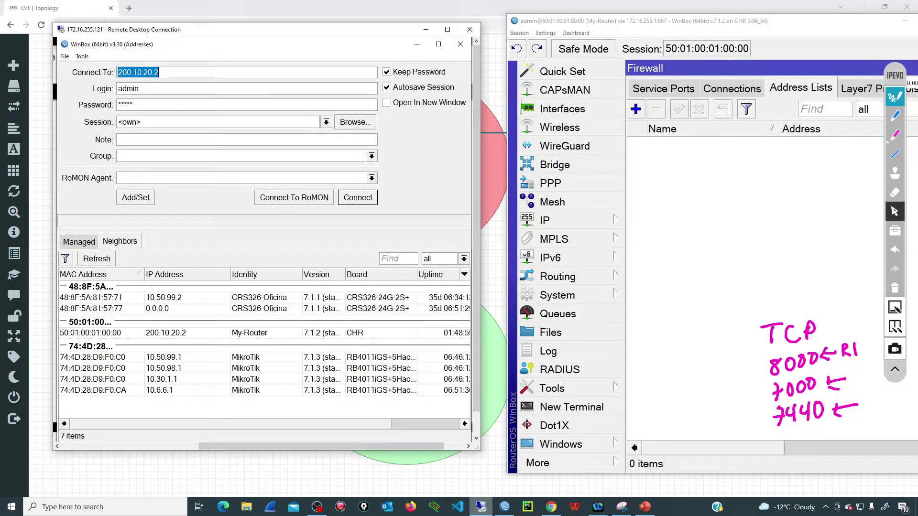
- Knock on port 8000 by connecting the remote desktop's WinBox to 200.10.20.2:8000
left_click(158, 72)
type("8000")
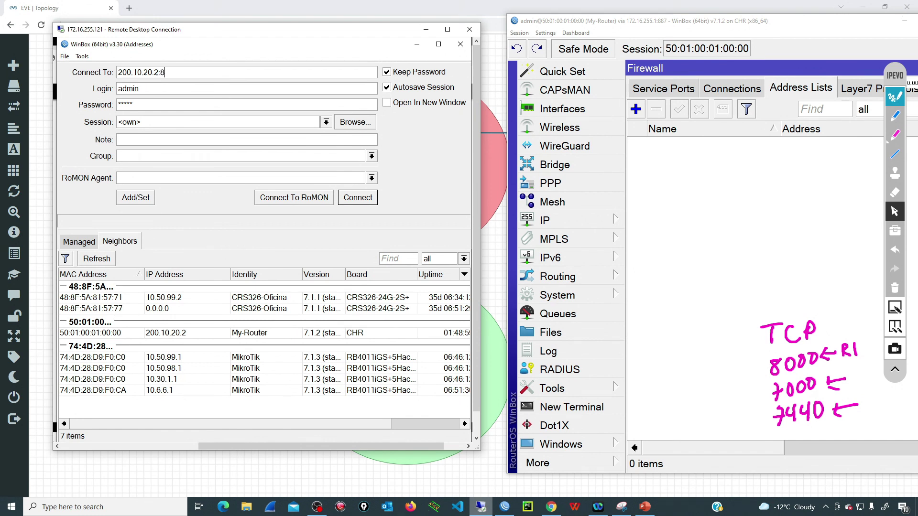
left_click(355, 198)
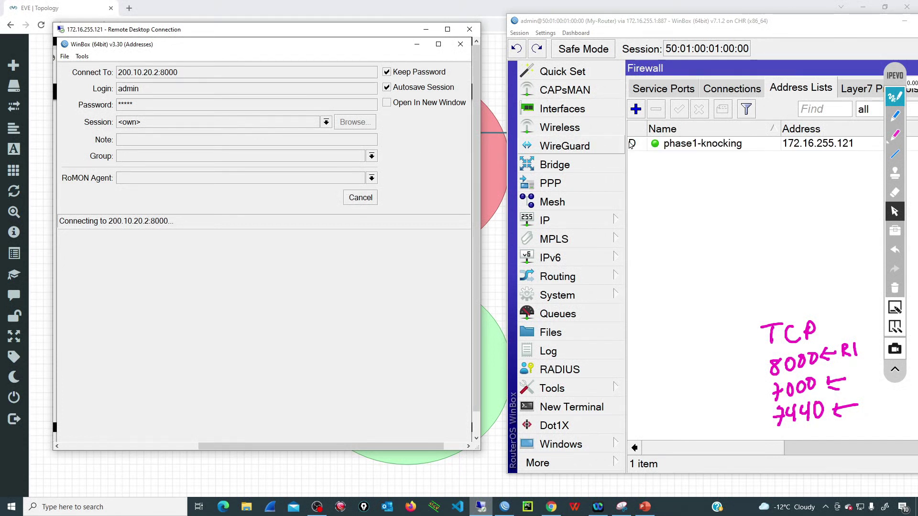
- Select the phase1-knocking entry, draw a pen arrow beside its address, and leave the drawing pen
left_click(786, 149)
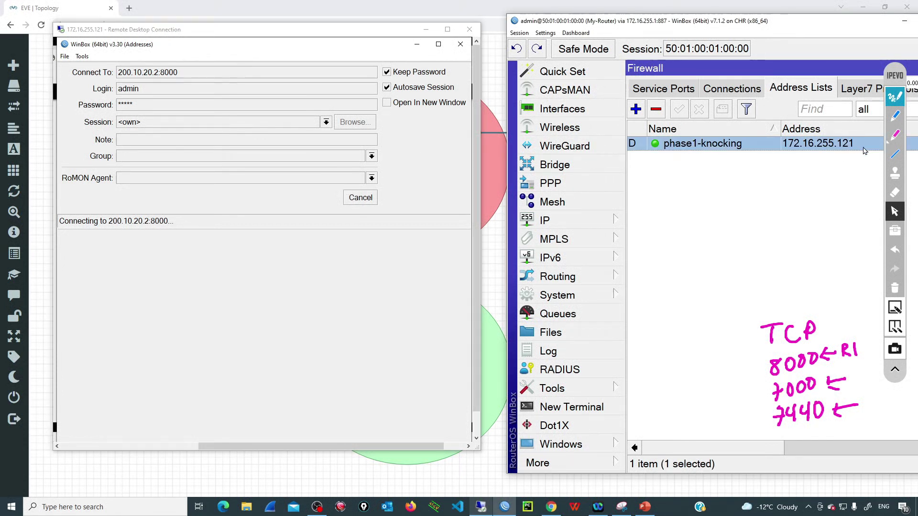
left_click(894, 134)
mouse_move(866, 145)
left_mouse_down()
mouse_move(878, 145)
mouse_move(860, 150)
mouse_move(869, 147)
left_mouse_up()
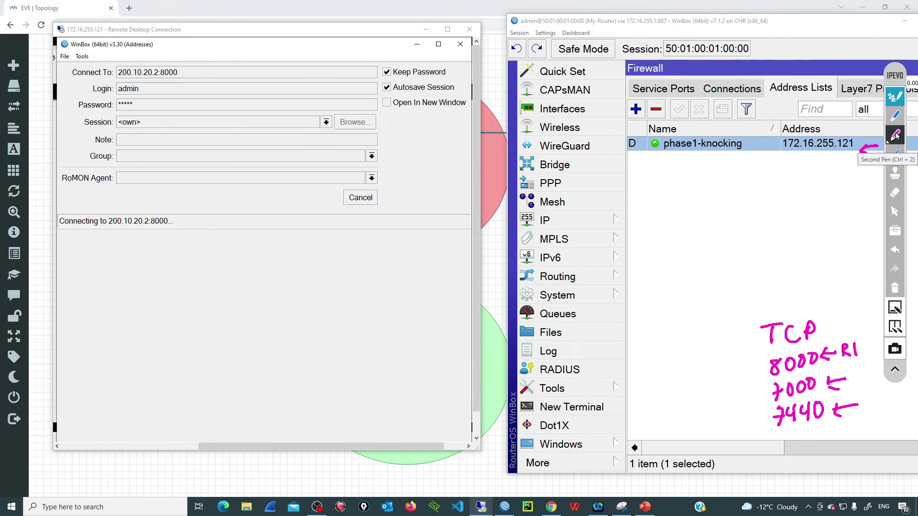
left_click(895, 212)
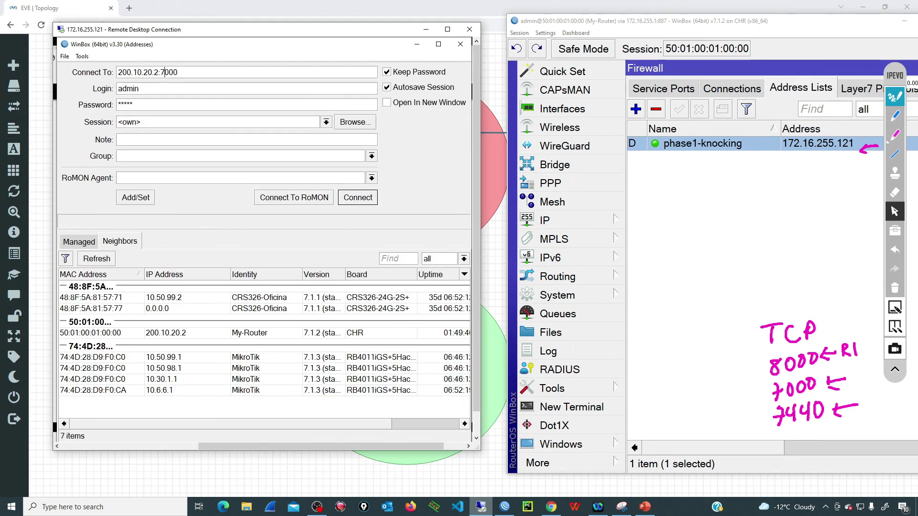
- Knock on port 7000 at 200.10.20.2, select the phase2-knocking address entry, and cancel the connection attempt
left_click(356, 204)
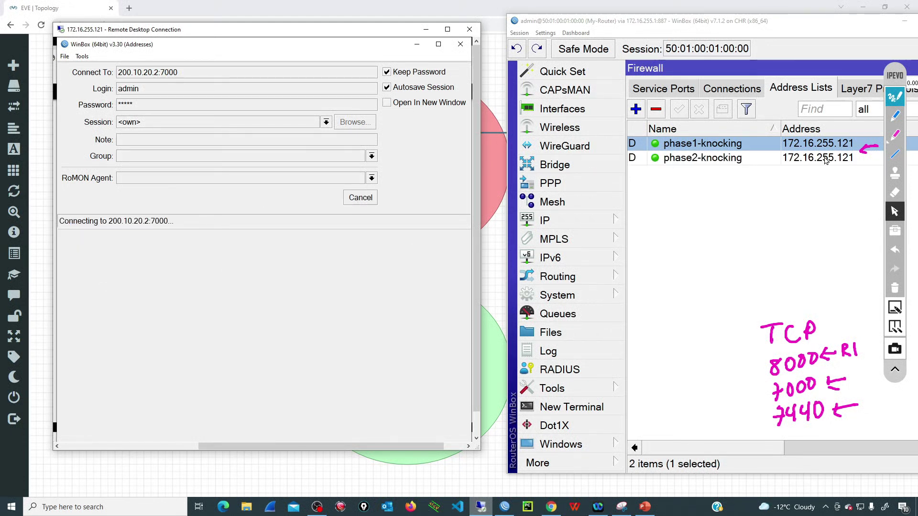
left_click(824, 160)
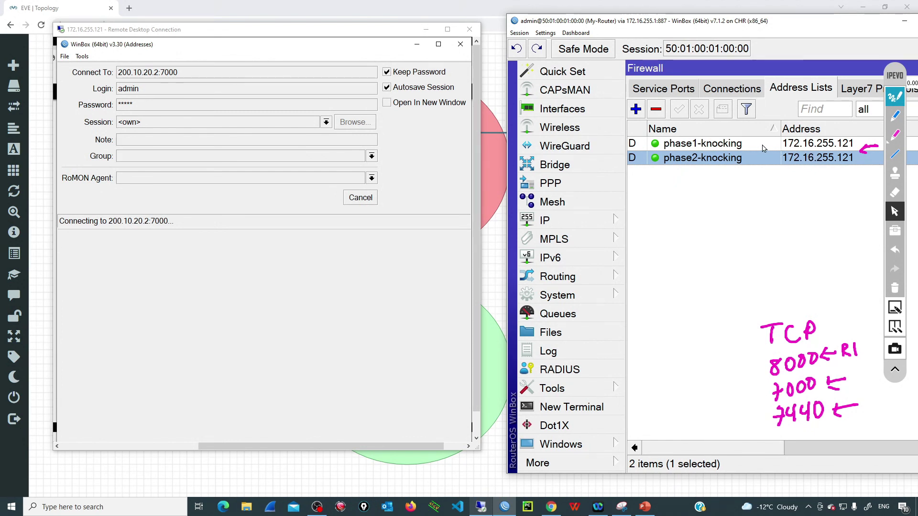
left_click(368, 199)
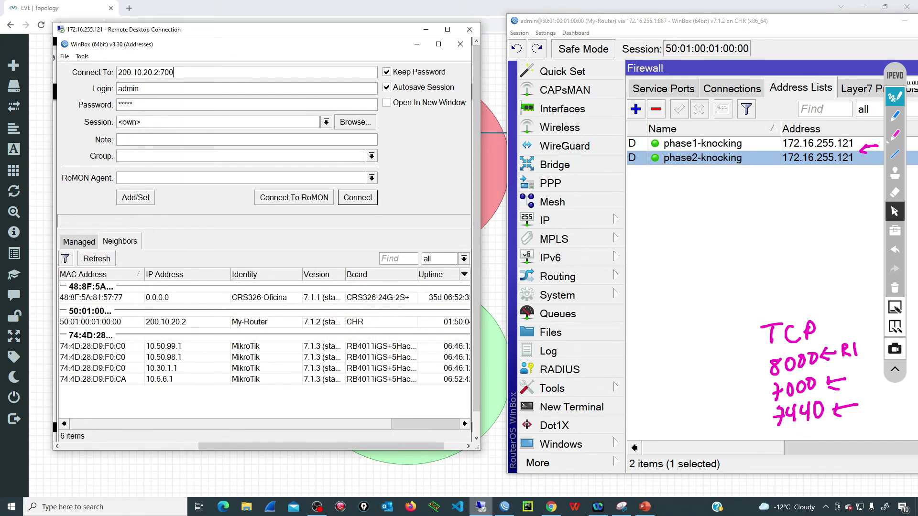
- Knock on port 7440 at 200.10.20.2, select the trusted-ips address entry, and cancel the connection attempt
key("BackSpace")
key("BackSpace")
key("BackSpace")
type("440")
left_click(359, 199)
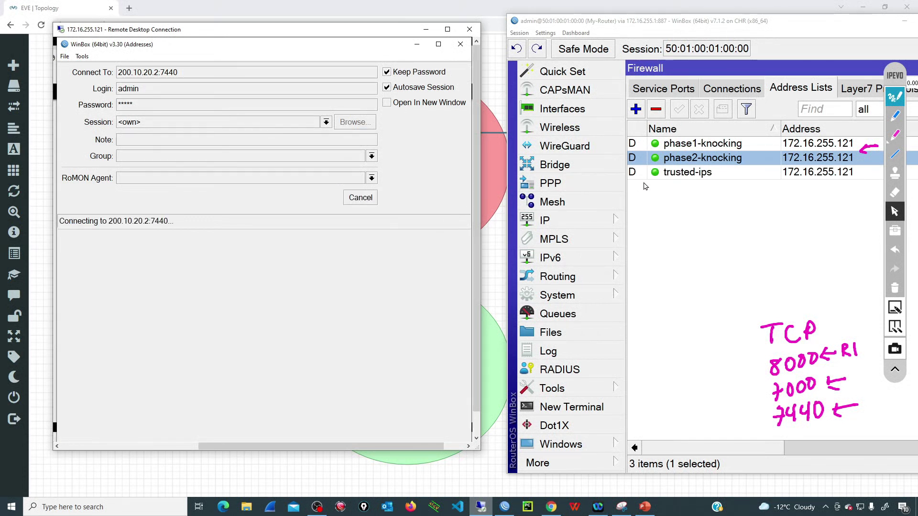
left_click(682, 176)
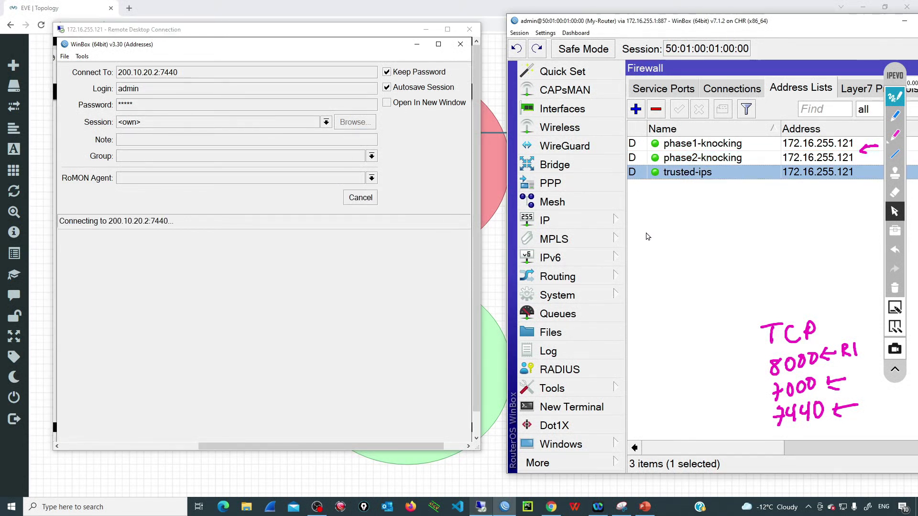
left_click(366, 200)
- Remove the port from the connection address and connect the remote WinBox to 200.10.20.2
key("End")
key("BackSpace")
key("BackSpace")
key("BackSpace")
key("BackSpace")
key("BackSpace")
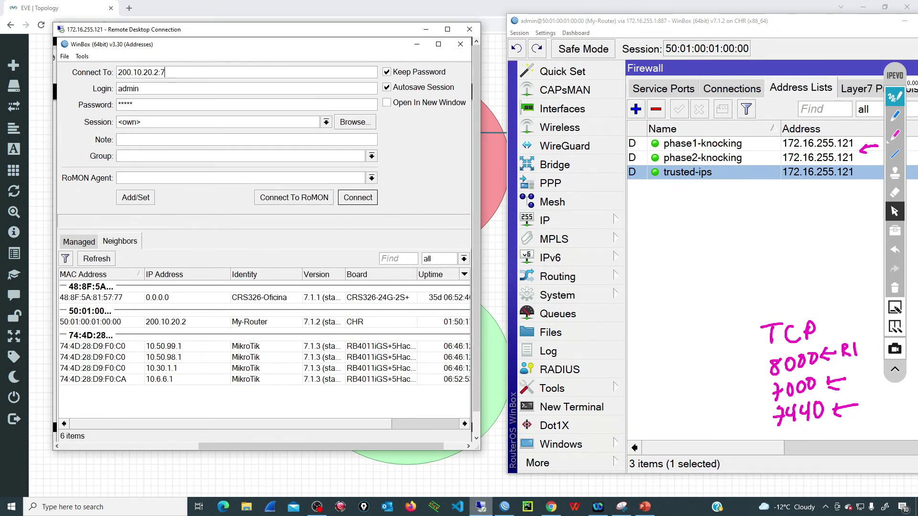
left_click(364, 200)
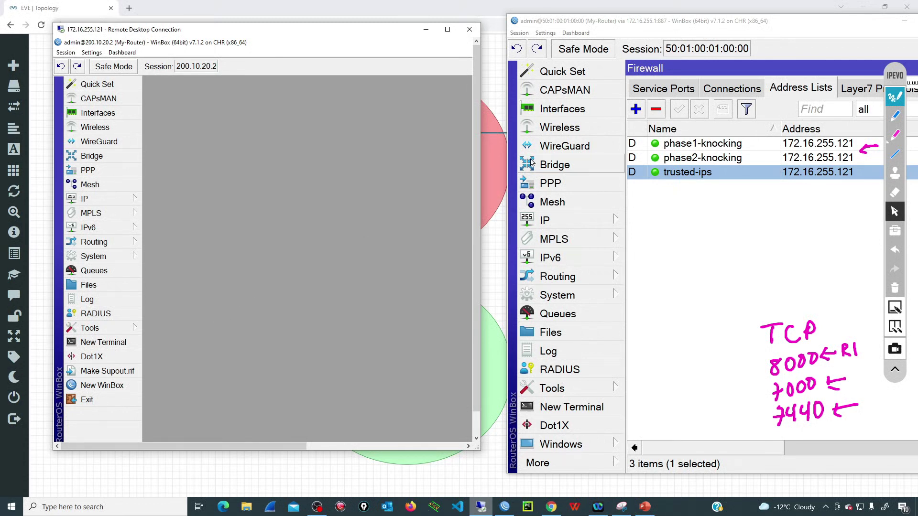
- Maximize the router's WinBox window and review the address list timeouts and the knocking filter rules
double_click(667, 22)
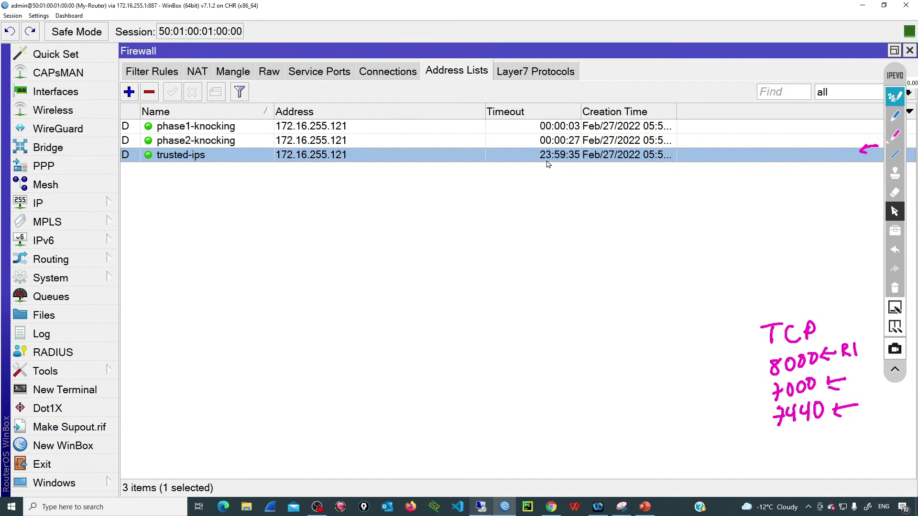
left_click(152, 72)
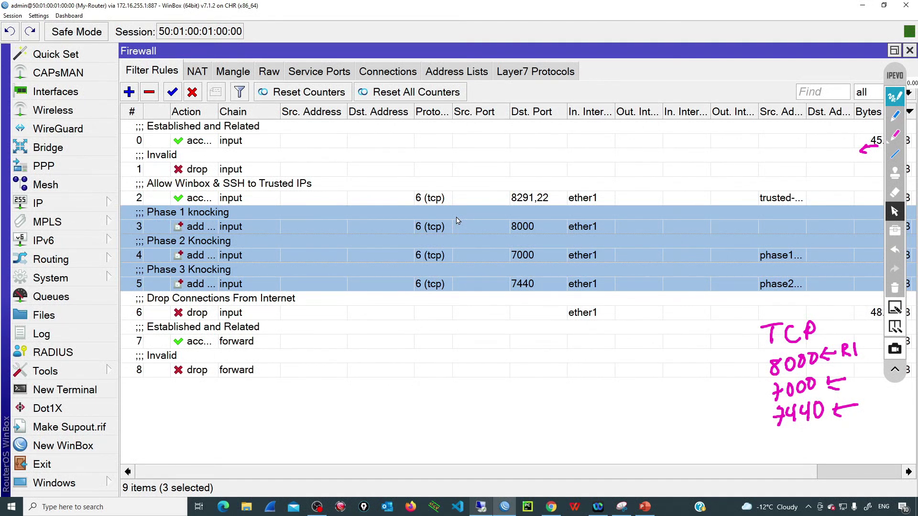
double_click(614, 109)
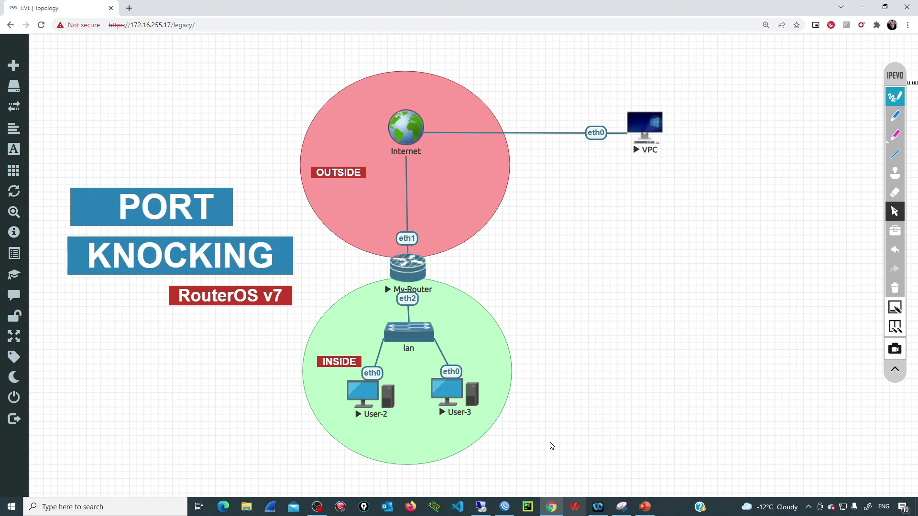
- Switch to Chrome in the remote desktop session and examine the Epinox Port Knocking Tool page at an enlarged size
left_click(482, 506)
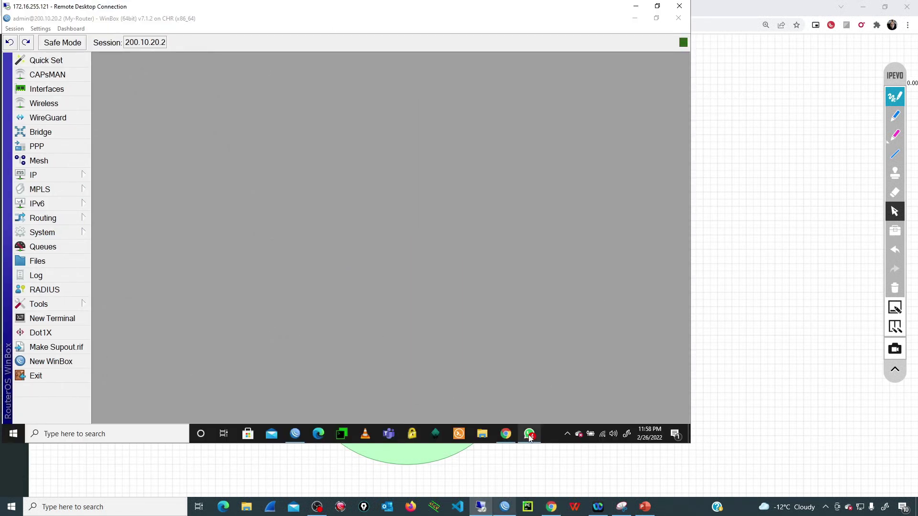
left_click(505, 434)
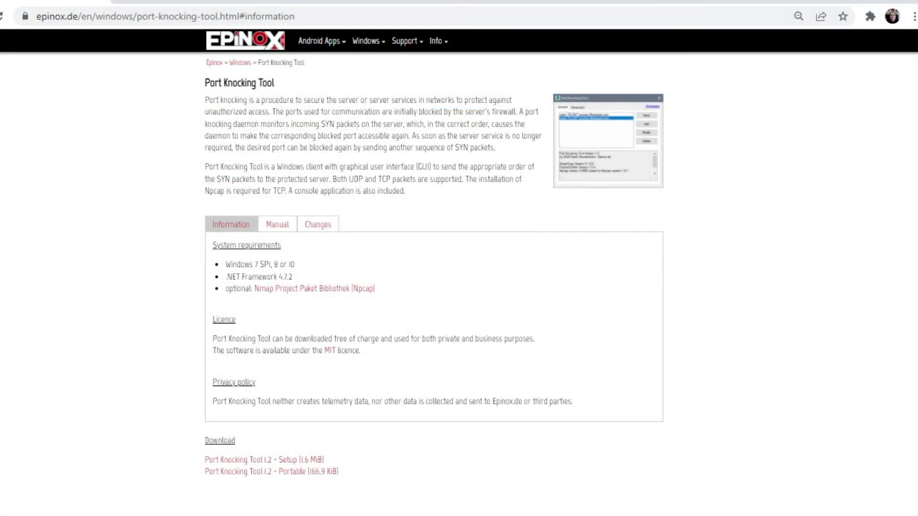
key("ctrl+plus")
key("ctrl+plus")
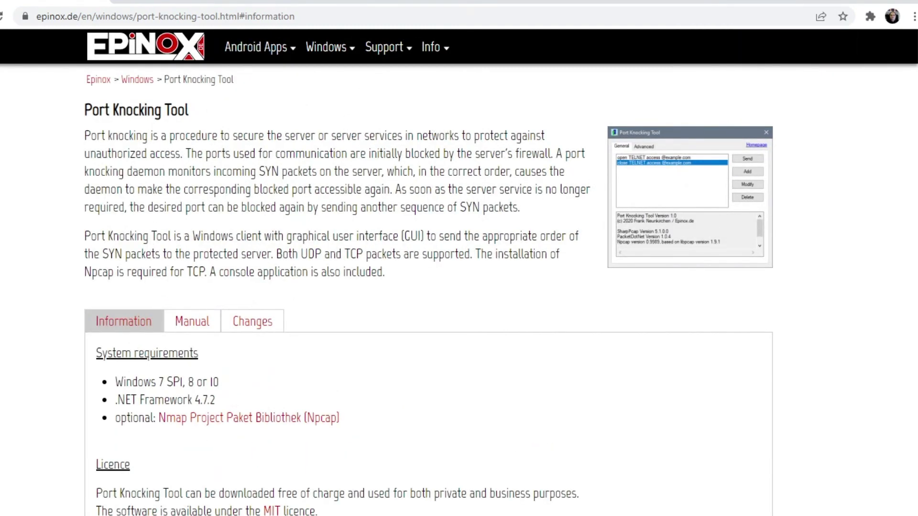
- Show the Port Knocker page on Google Play, highlight the app's title, and look over its screenshots
left_click(197, 1)
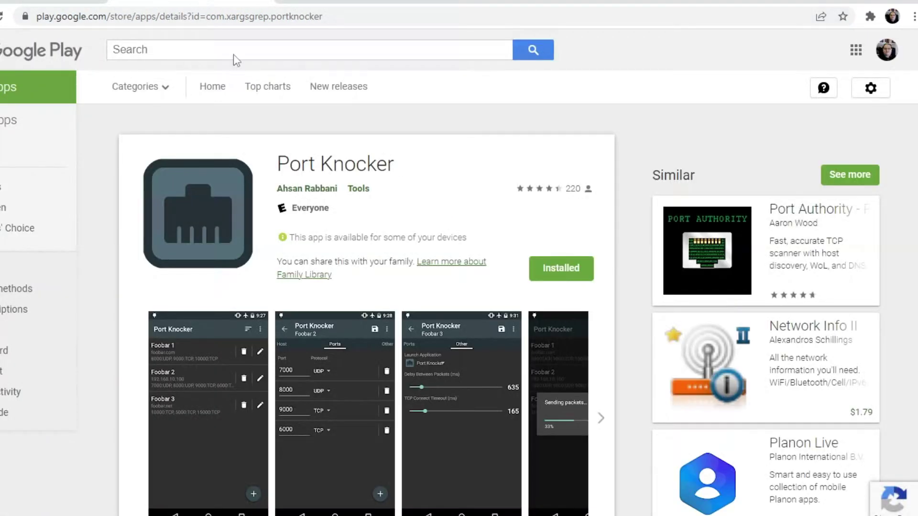
left_click_drag(412, 165, 276, 165)
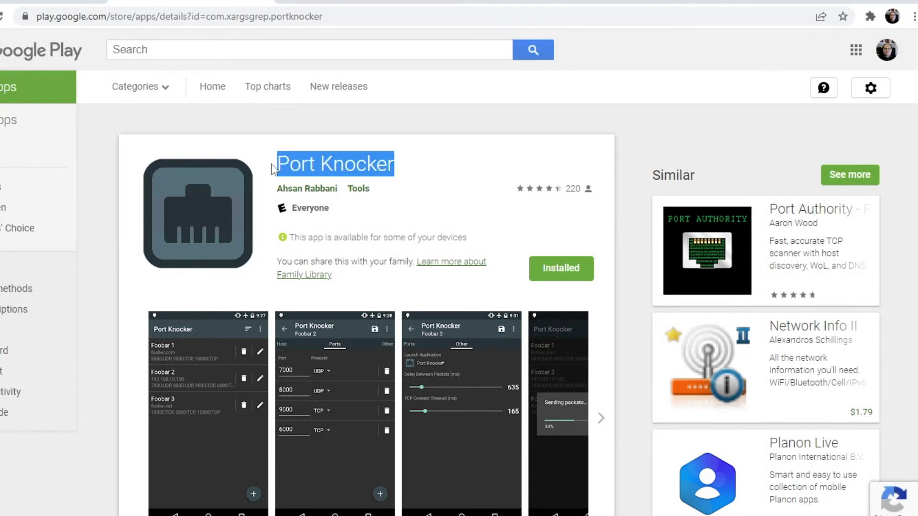
scroll(279, 262, "down", 1)
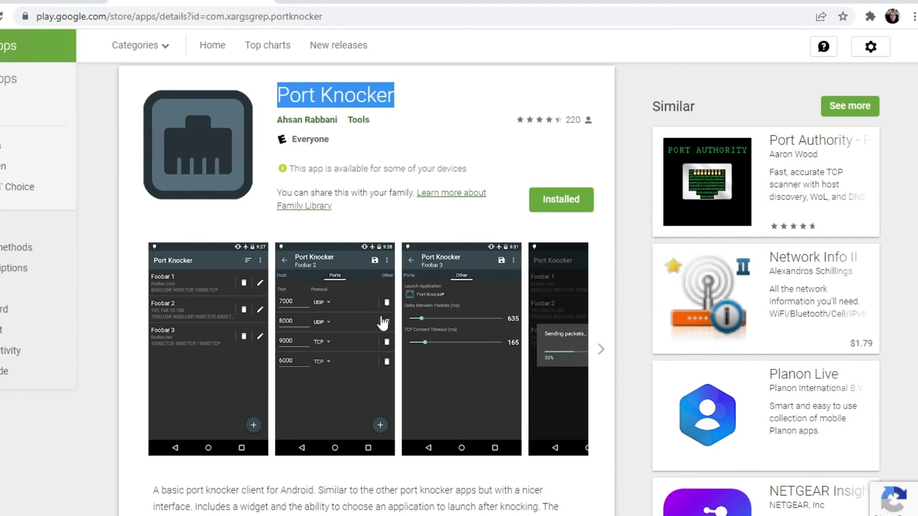
- Review the KnockOnD page and its iPhone screenshots on the App Store, and return to the EVE topology
left_click(370, 3)
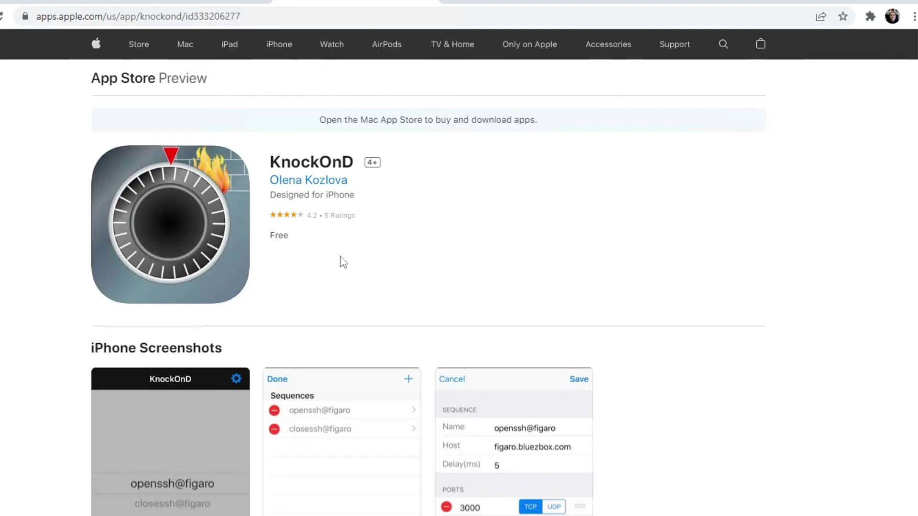
scroll(510, 421, "down", 1)
scroll(510, 420, "down", 3)
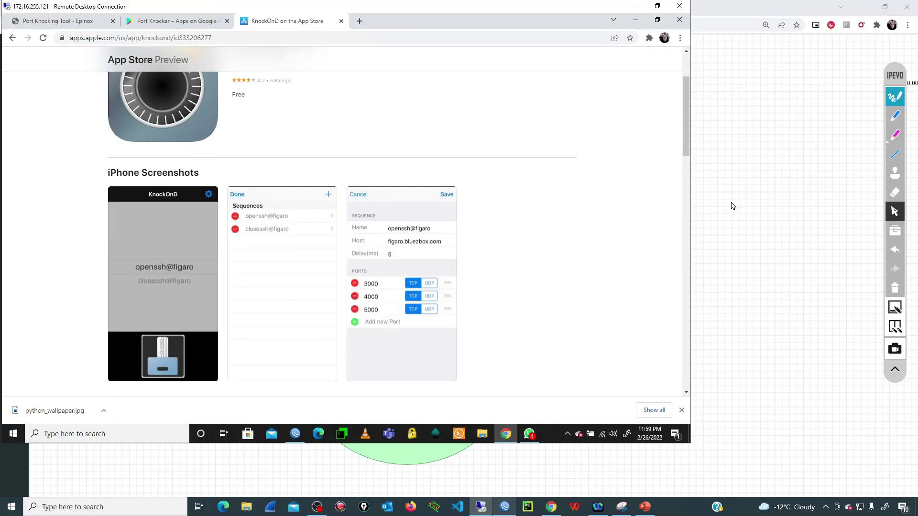
key("alt+Tab")
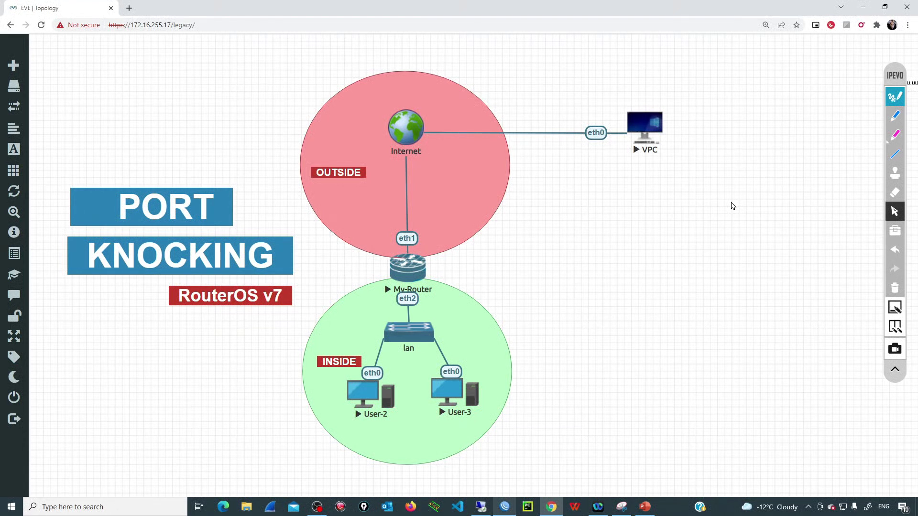